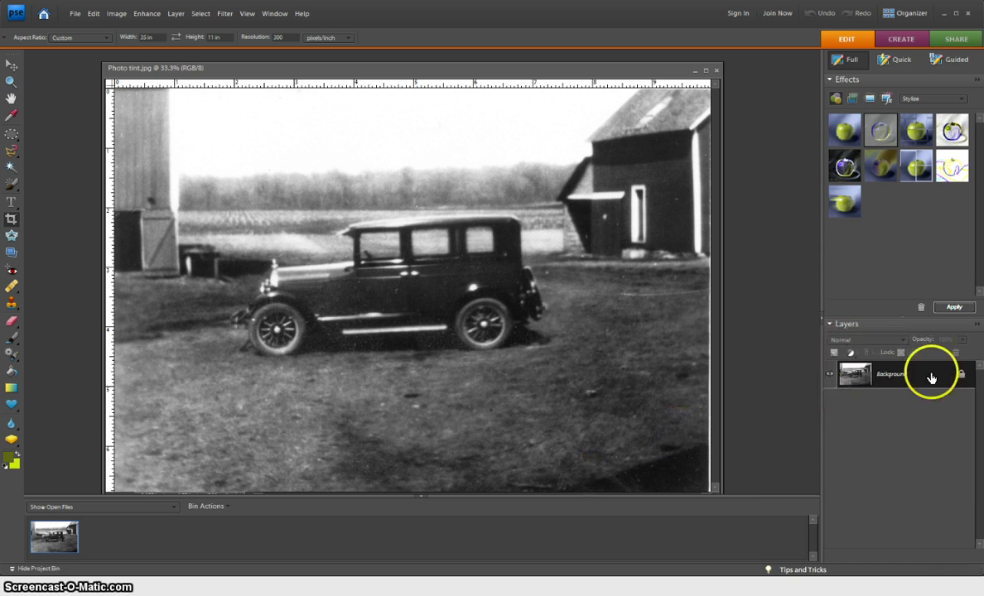
# - Create three new empty layers above Background, naming them grass, barn and granary
pyautogui.click(833, 352)
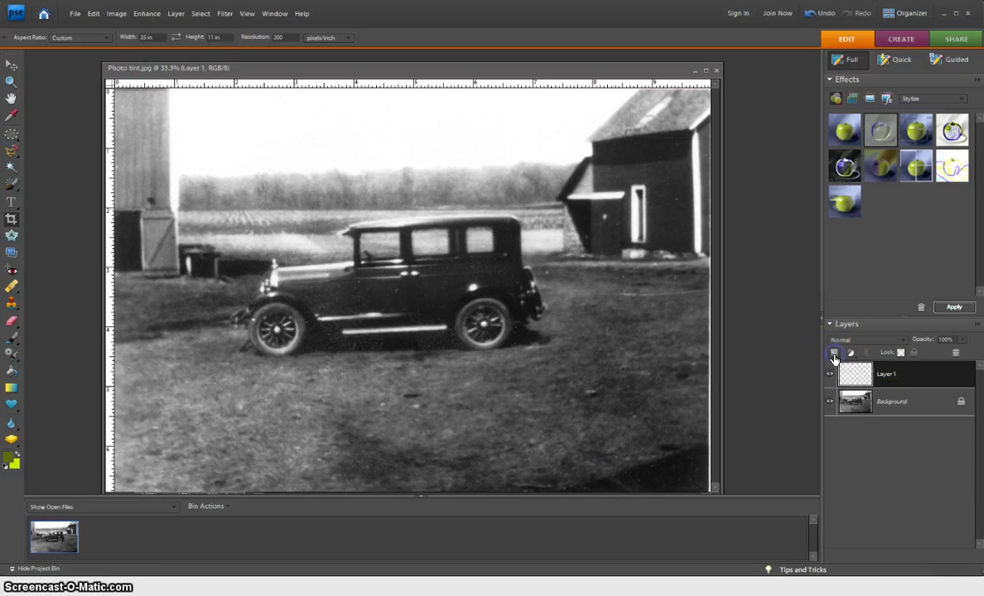
pyautogui.doubleClick(886, 375)
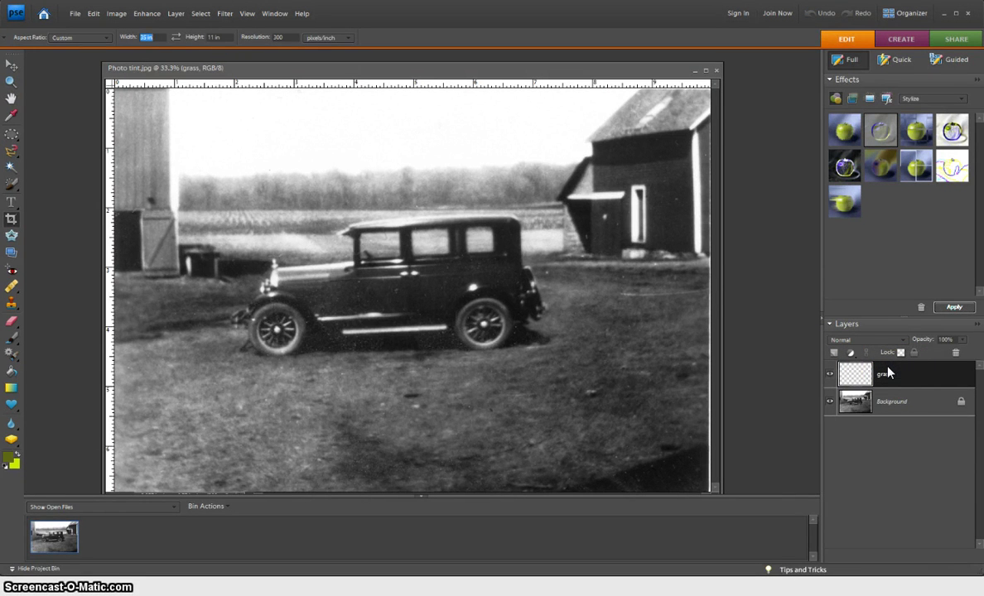
pyautogui.click(833, 352)
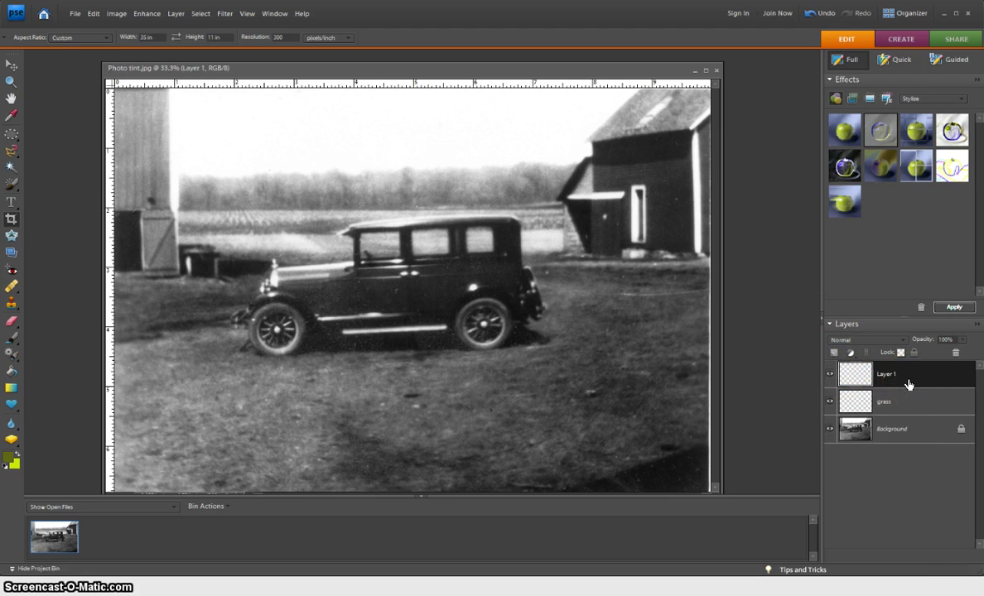
pyautogui.press('n')
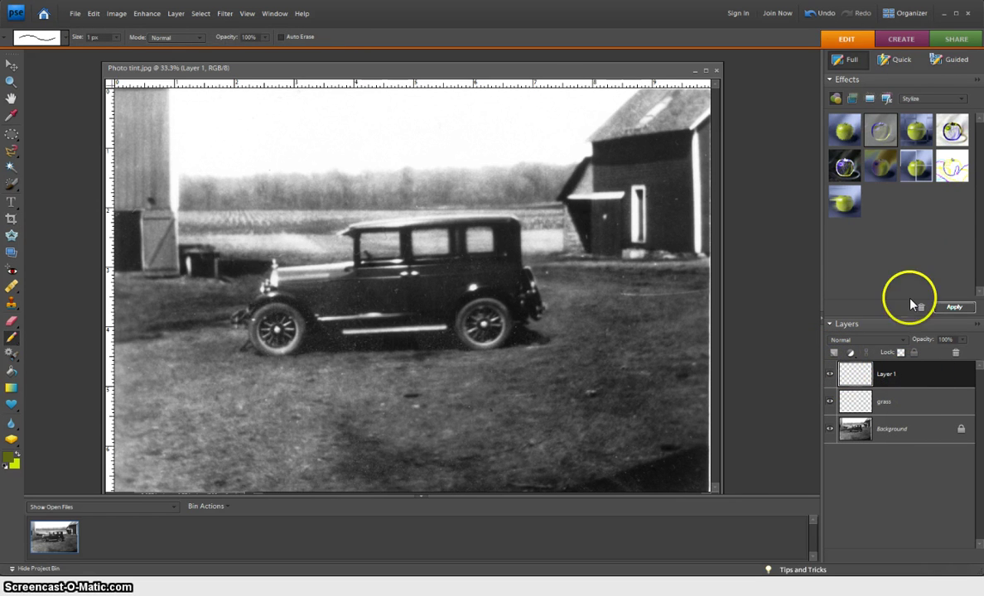
pyautogui.doubleClick(890, 375)
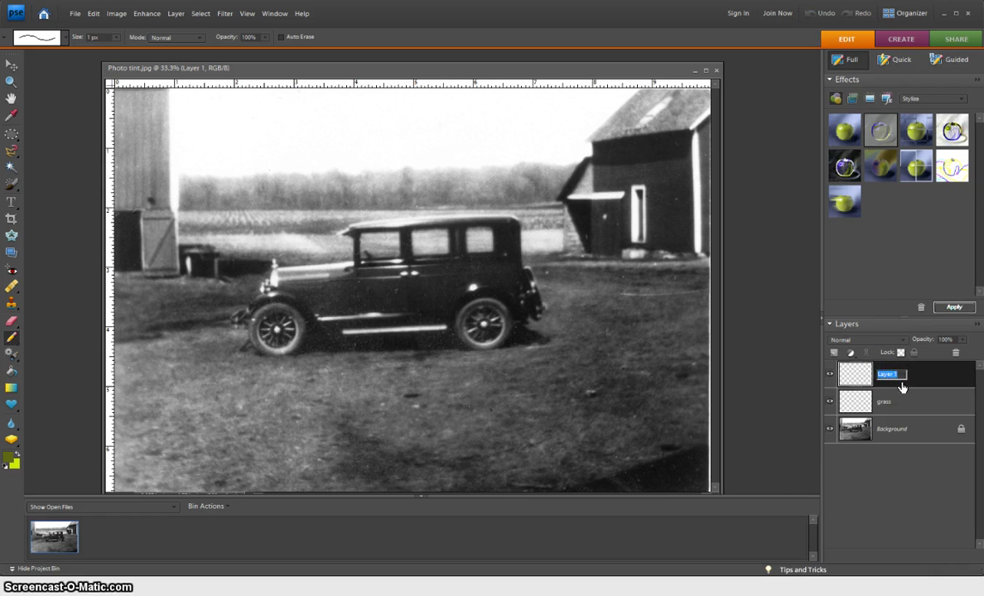
pyautogui.click(898, 388)
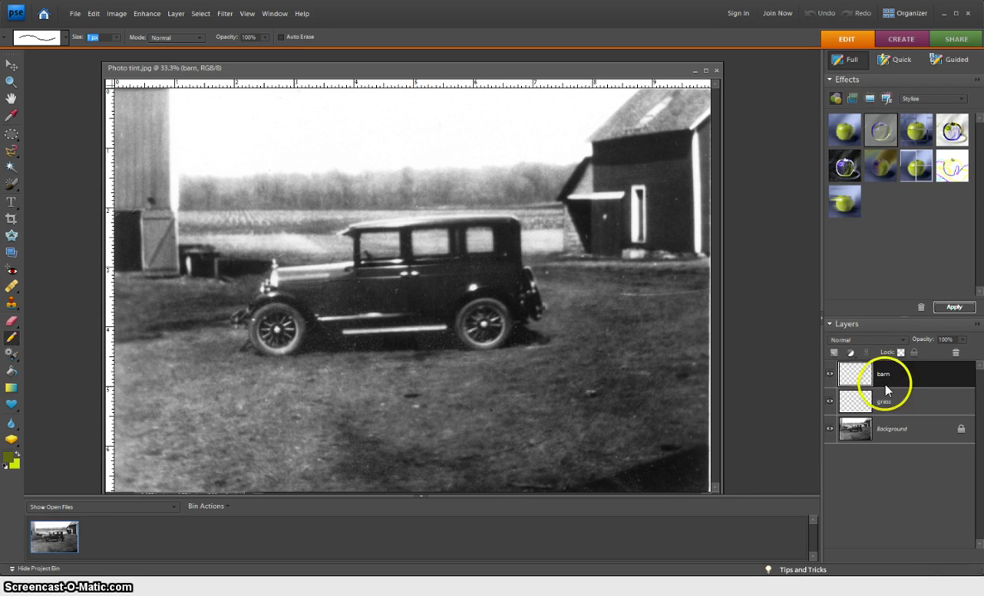
pyautogui.click(832, 354)
pyautogui.click(894, 375)
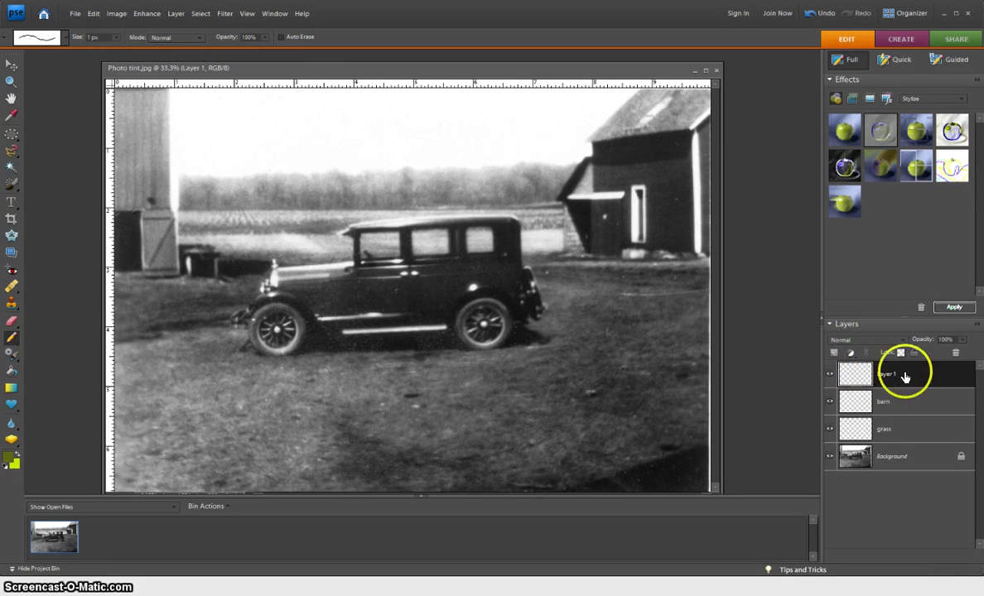
pyautogui.doubleClick(884, 378)
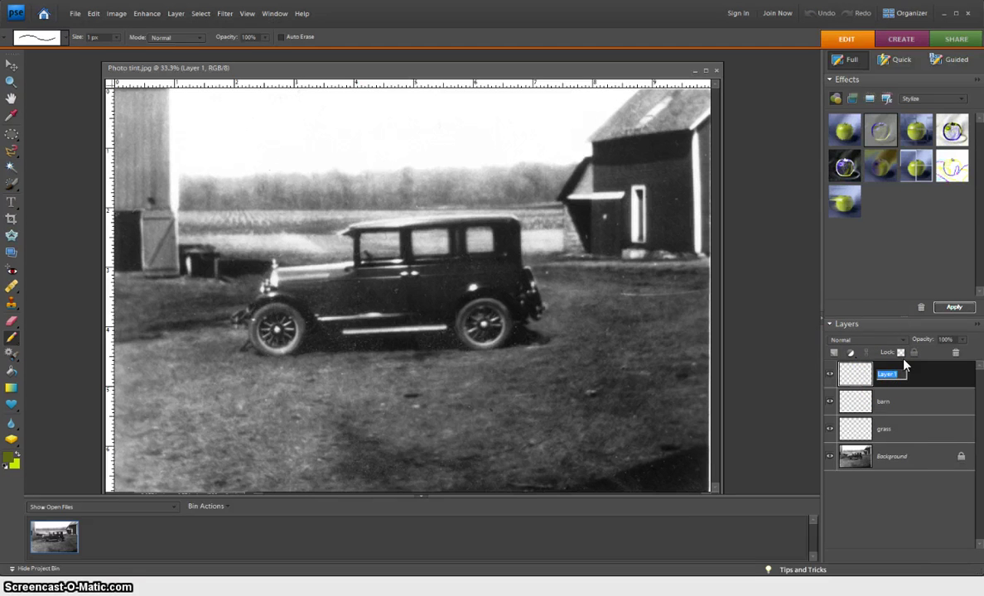
pyautogui.write('s')
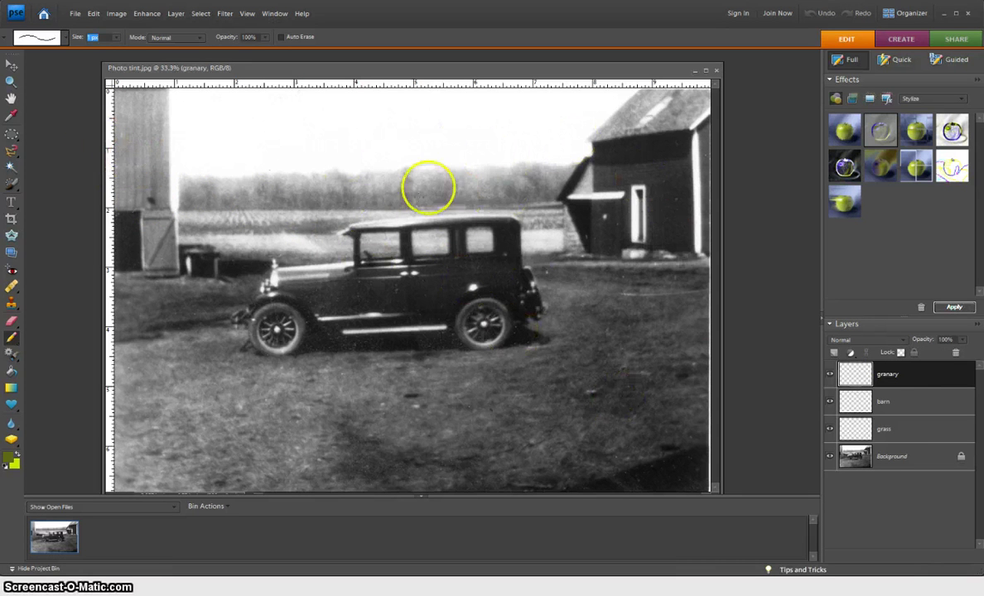
# - Lower the opacity of the grass, barn and granary layers to about 50% each
pyautogui.click(934, 437)
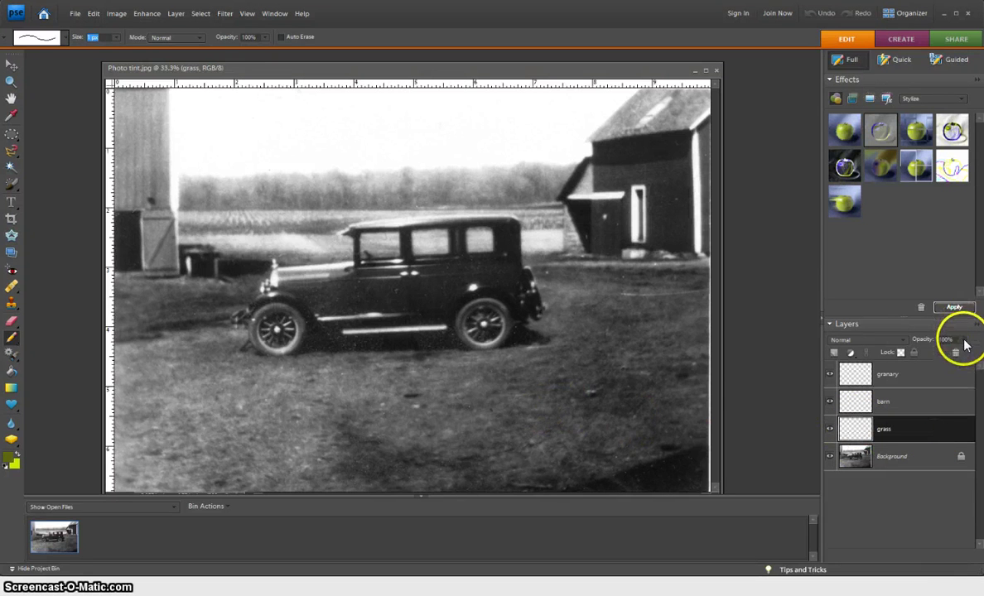
pyautogui.moveTo(961, 355); pyautogui.dragTo(960, 356)
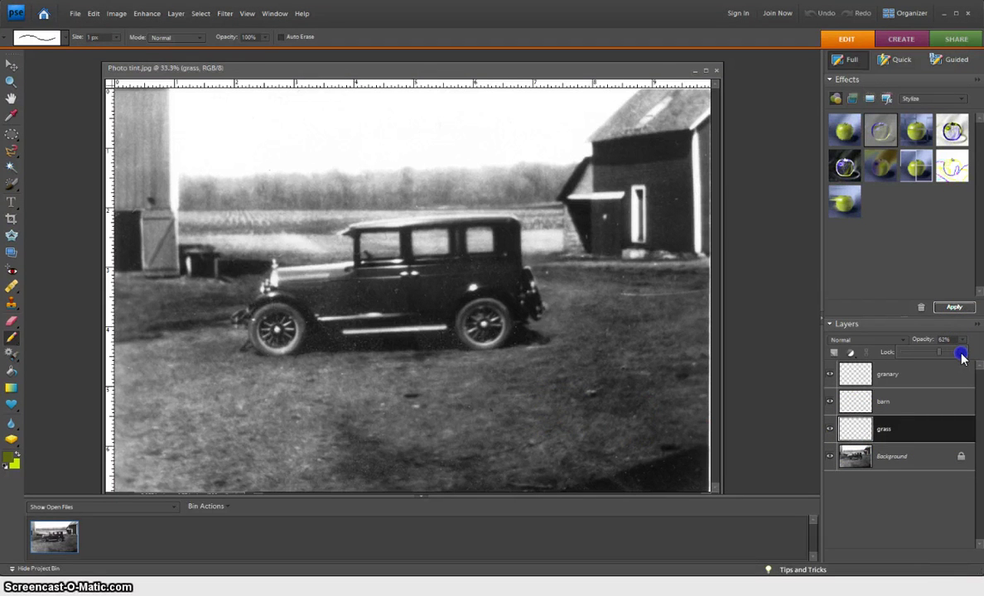
pyautogui.click(922, 402)
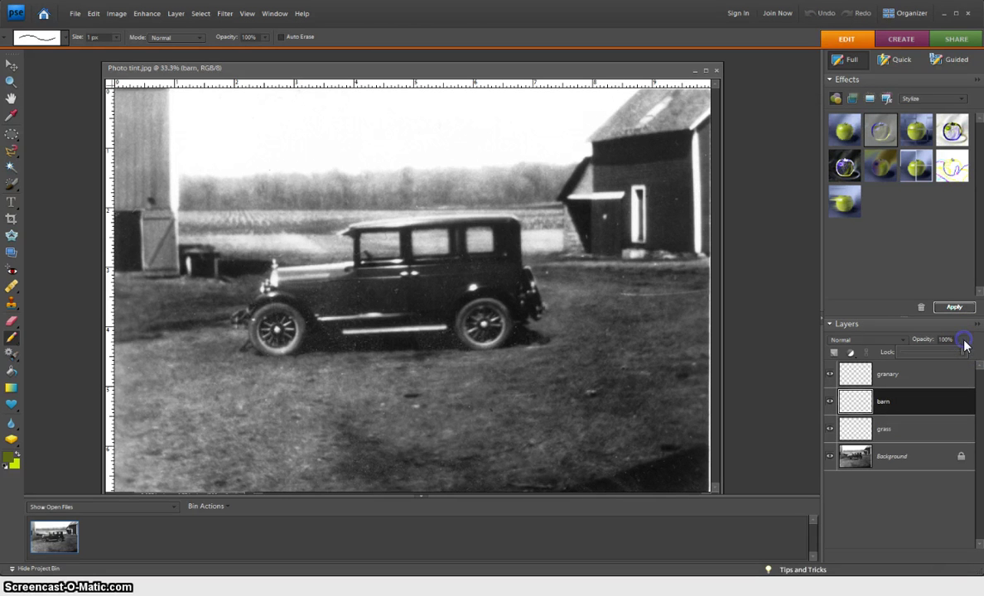
pyautogui.moveTo(962, 340); pyautogui.dragTo(962, 355)
pyautogui.click(933, 377)
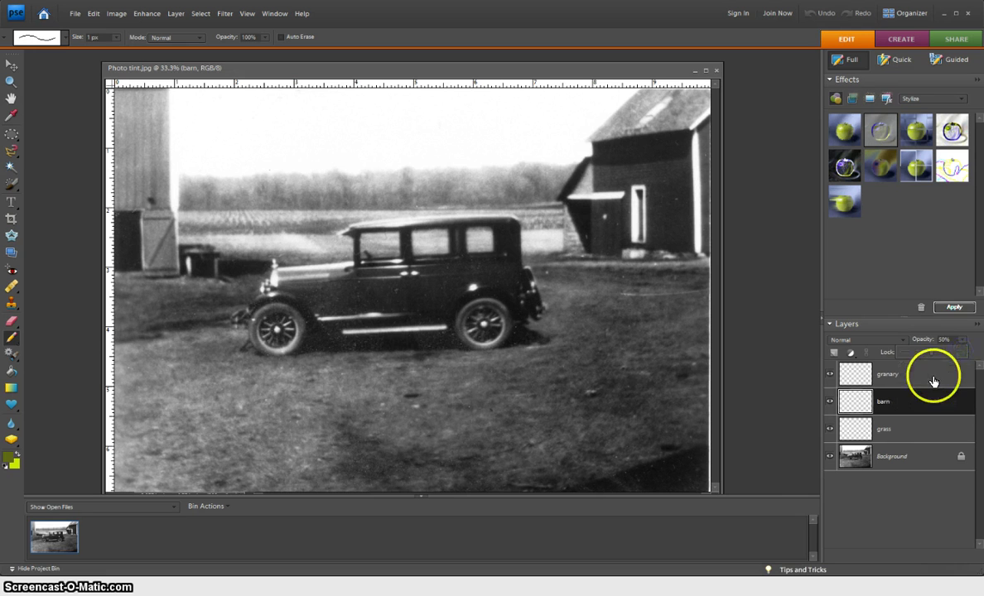
pyautogui.click(962, 340)
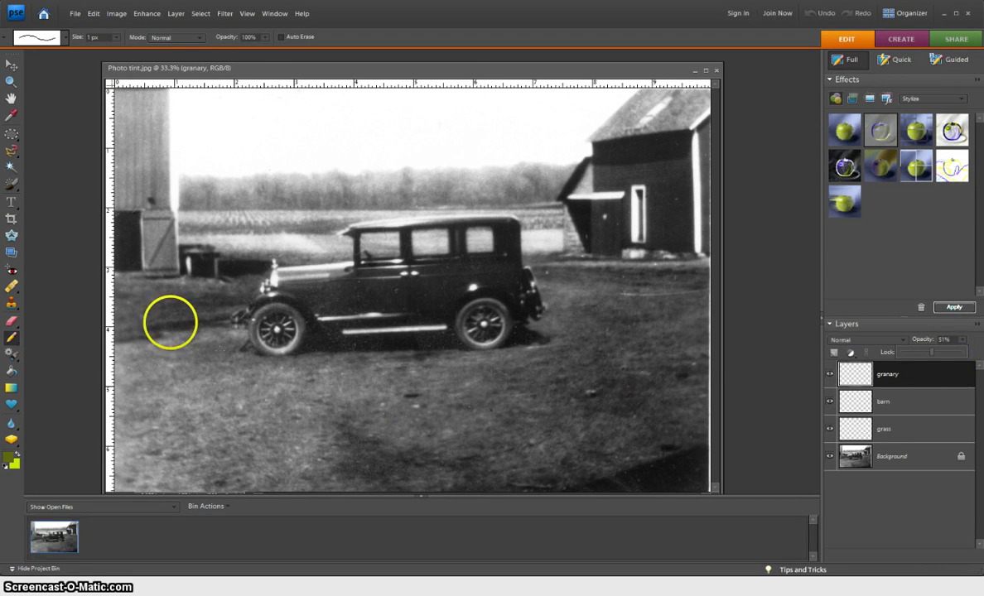
# - Select the Brush tool from the toolbox
pyautogui.click(16, 193)
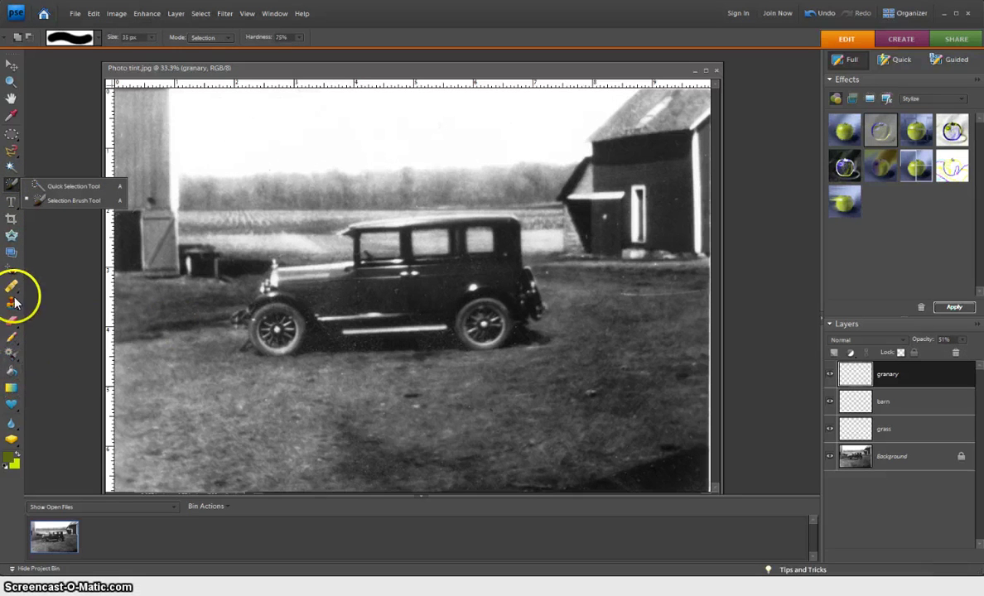
pyautogui.click(49, 179)
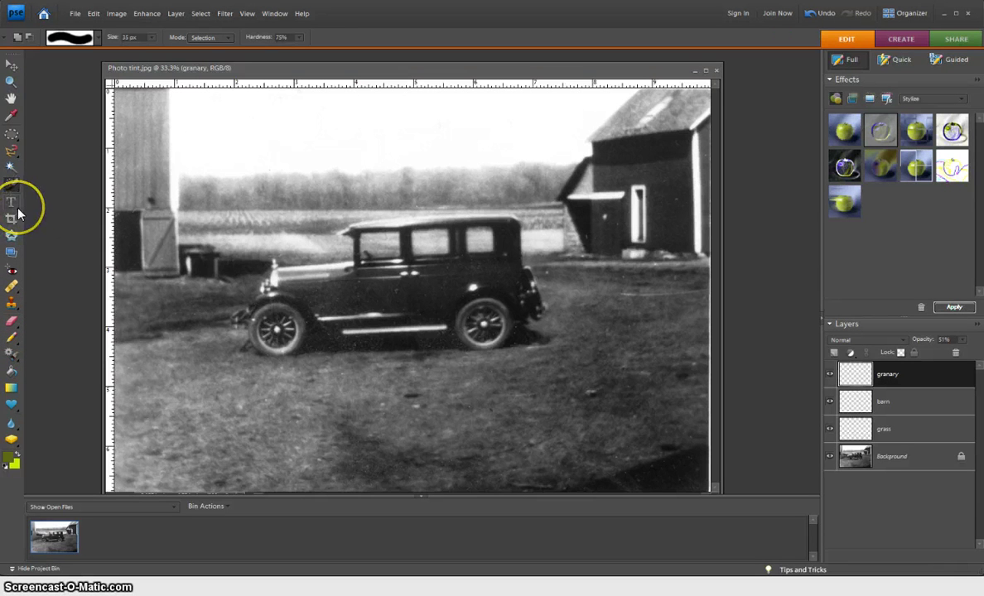
pyautogui.click(18, 272)
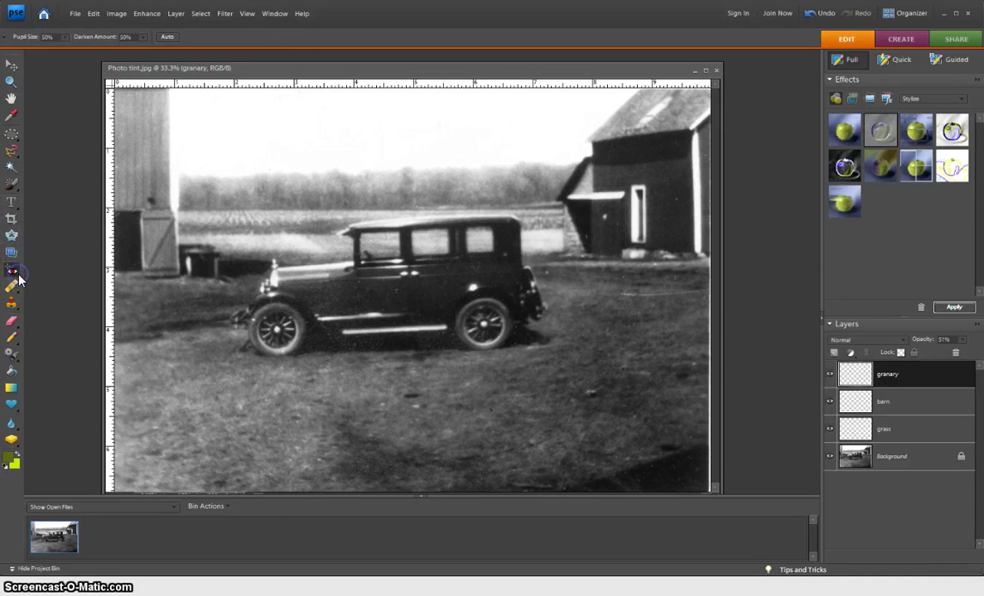
pyautogui.click(20, 296)
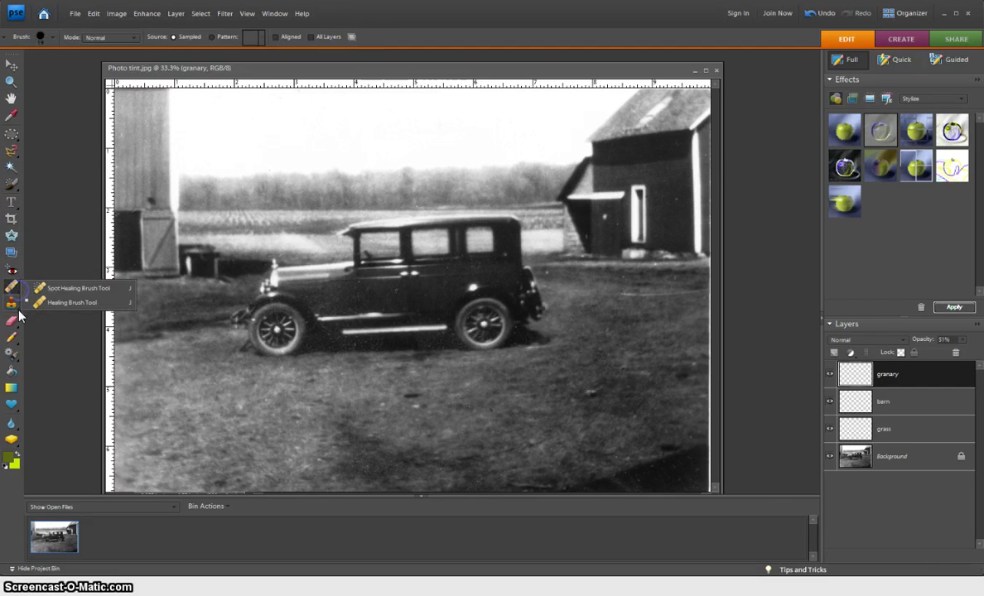
pyautogui.click(14, 304)
pyautogui.click(13, 322)
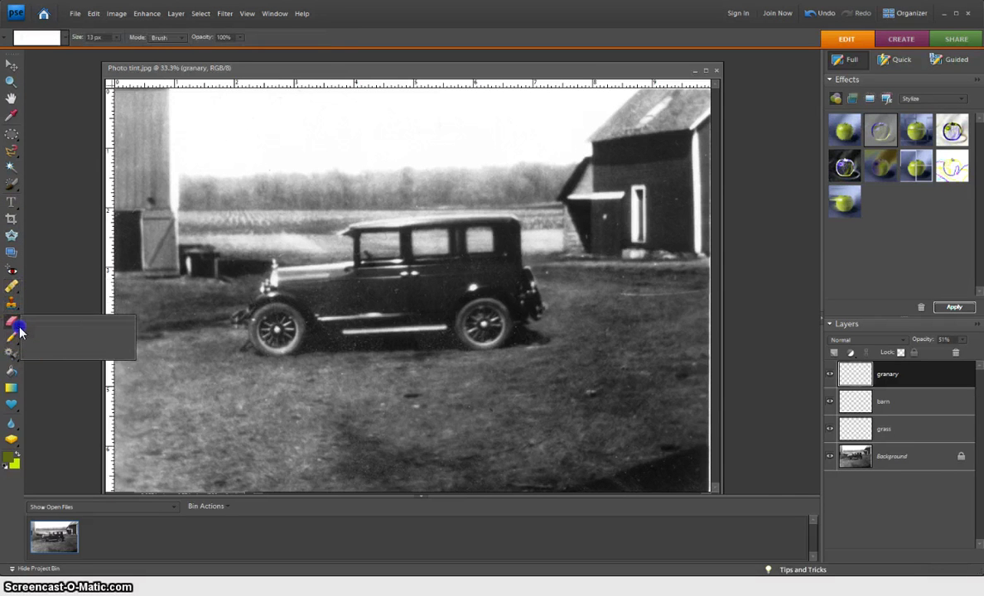
pyautogui.click(17, 339)
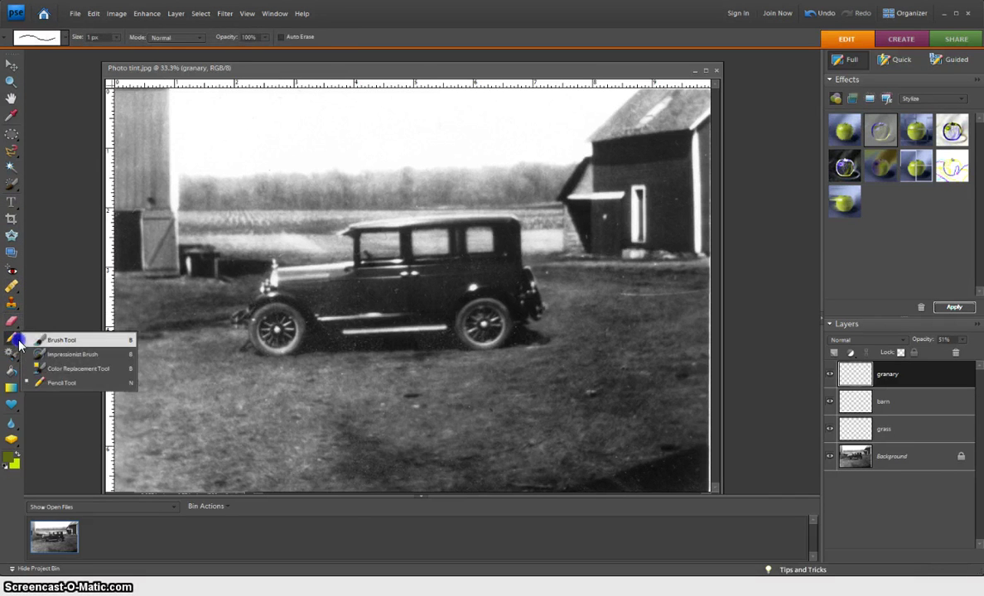
# - Pick the 65 px round brush from Default Brushes and set brush opacity to 50%
pyautogui.click(66, 37)
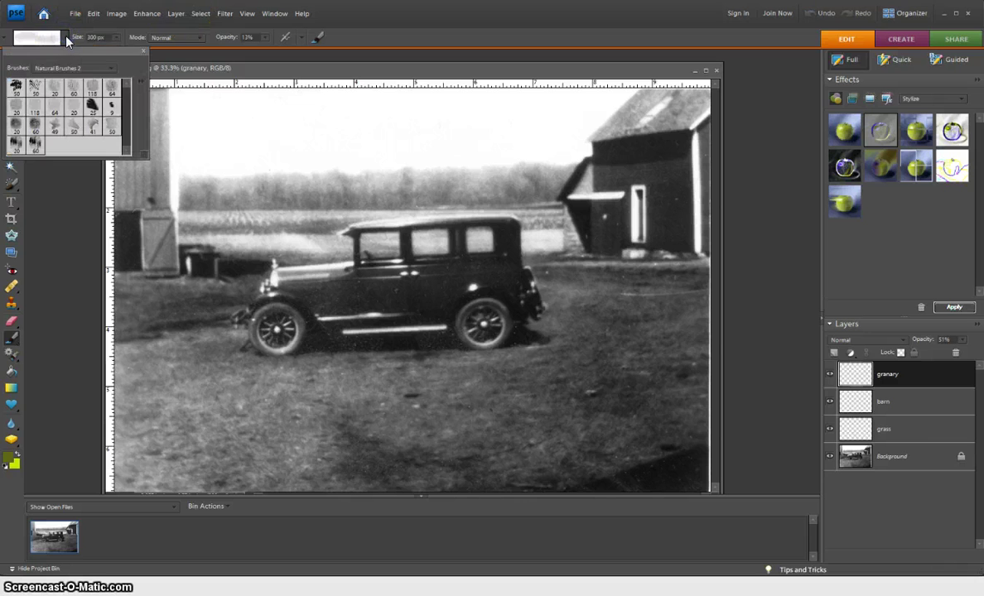
pyautogui.click(113, 71)
pyautogui.click(63, 86)
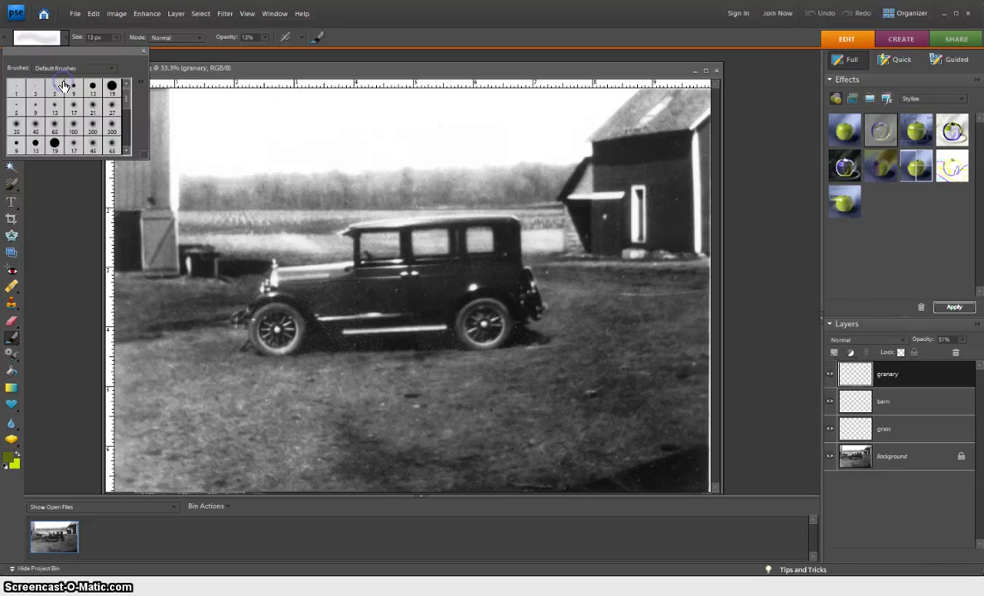
pyautogui.click(54, 123)
pyautogui.click(245, 74)
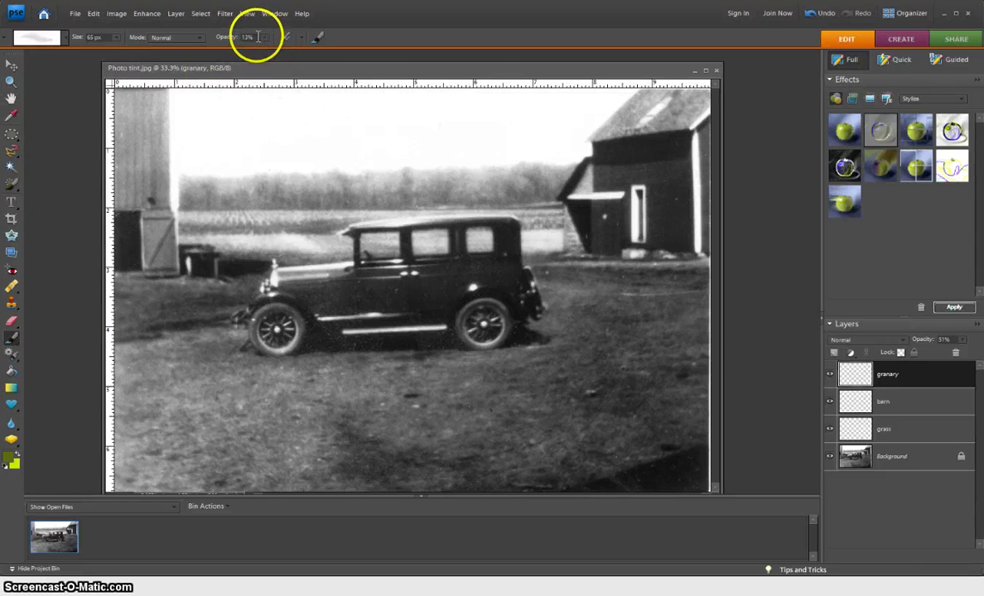
pyautogui.click(257, 36)
pyautogui.write('50')
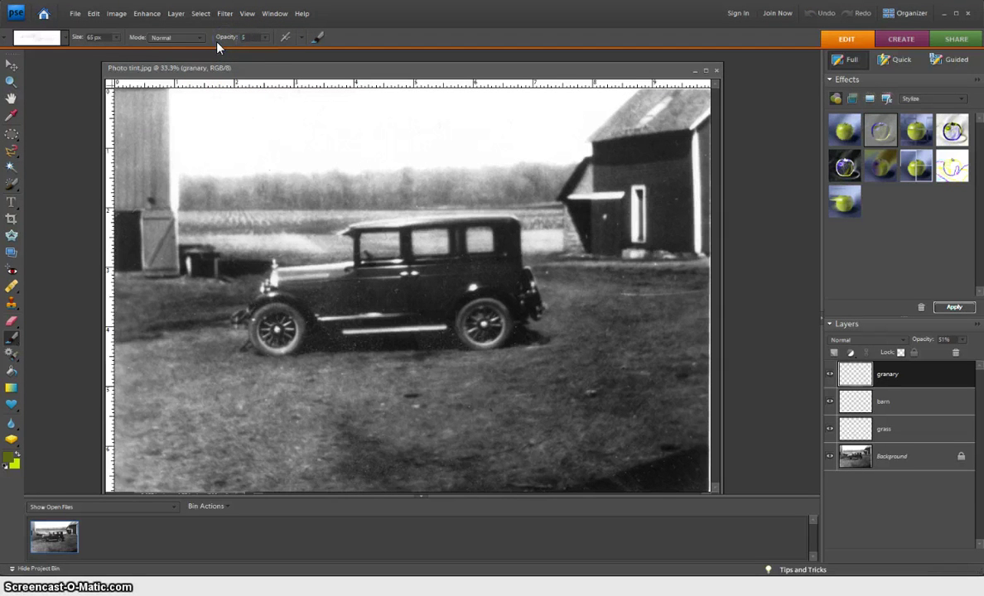
# - Set the foreground colour to grass green #387d0a
pyautogui.click(10, 455)
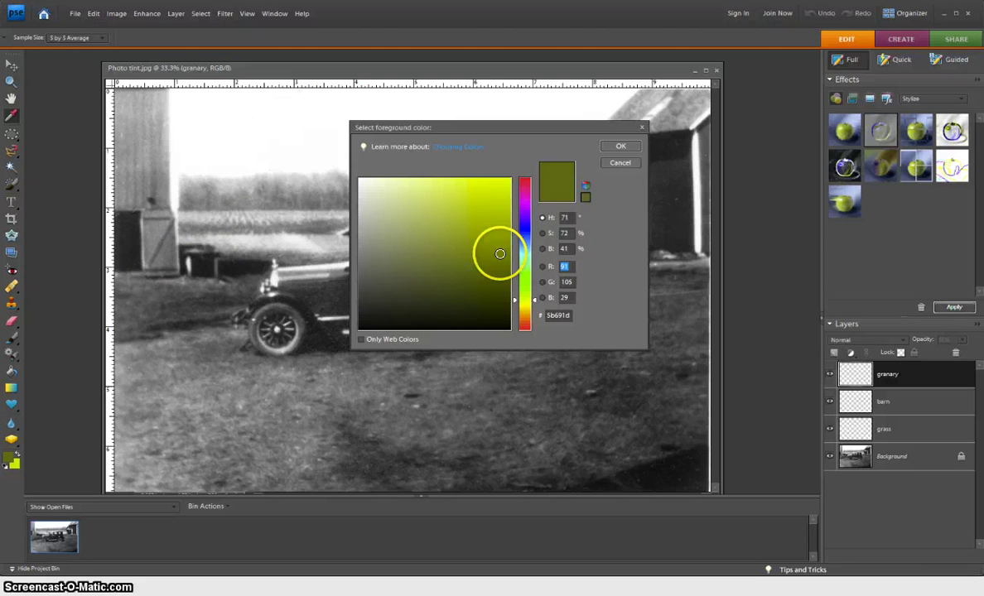
pyautogui.moveTo(533, 298); pyautogui.dragTo(534, 304)
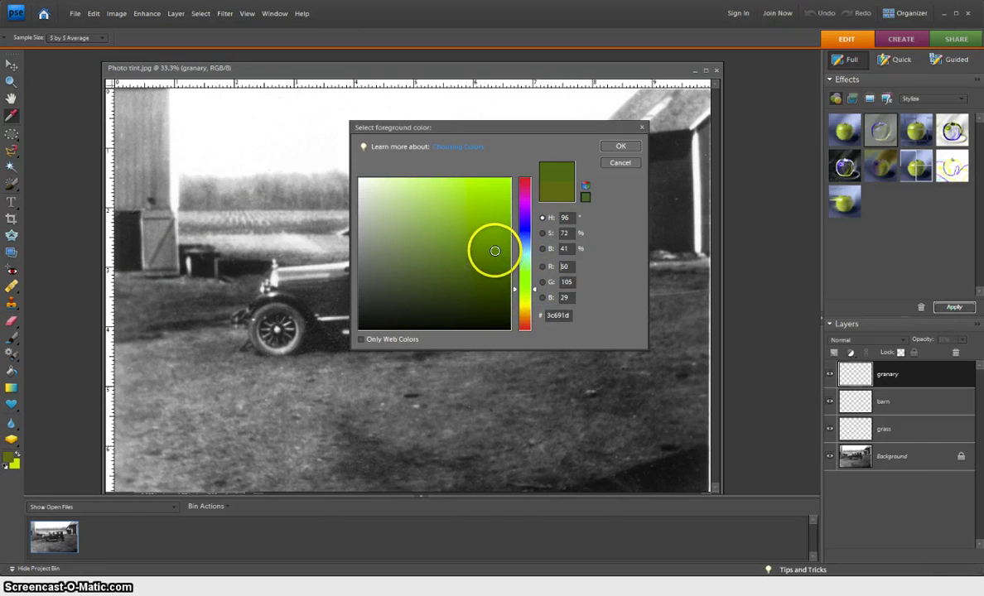
pyautogui.click(497, 255)
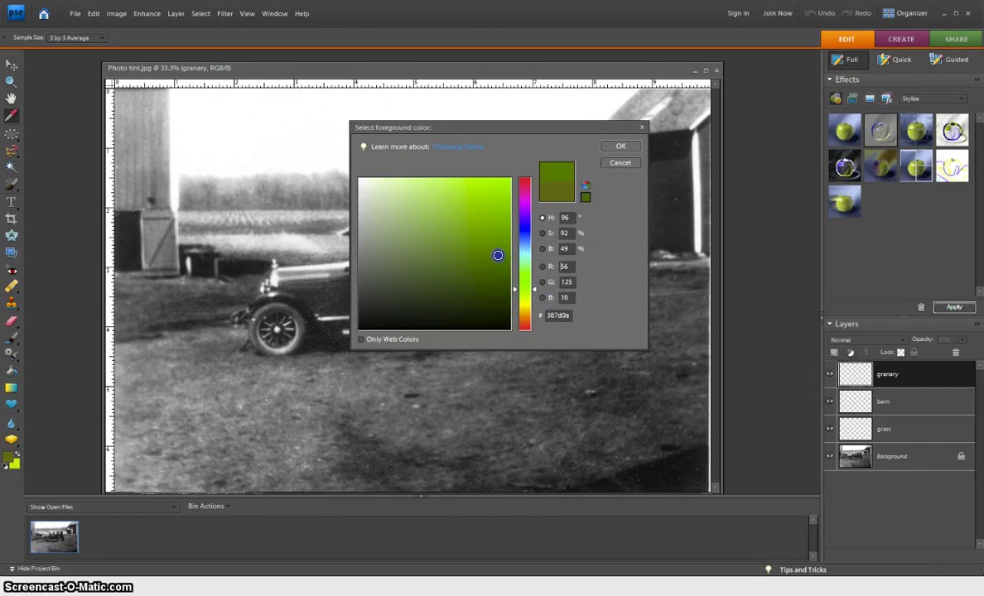
pyautogui.click(618, 146)
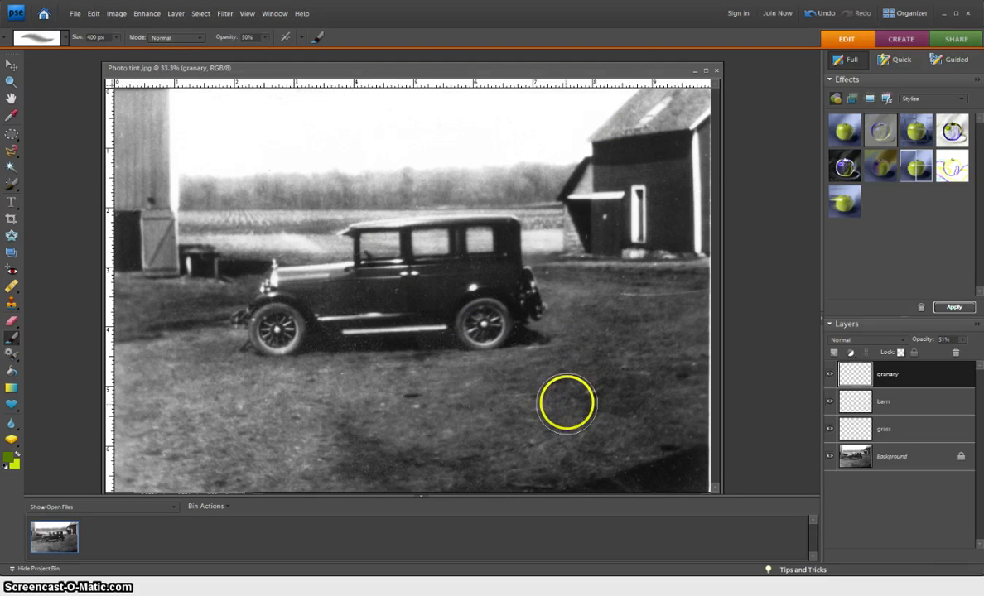
# - Paint green over the lawn around and under the car, shrinking the brush from 400 px to 150 px and smaller
pyautogui.press(']')
pyautogui.press(']')
pyautogui.press(']')
pyautogui.press(']')
pyautogui.moveTo(566, 406)
pyautogui.mouseDown()
pyautogui.moveTo(518, 422)
pyautogui.moveTo(451, 420)
pyautogui.moveTo(462, 419)
pyautogui.moveTo(439, 408)
pyautogui.moveTo(462, 376)
pyautogui.moveTo(434, 386)
pyautogui.moveTo(325, 381)
pyautogui.moveTo(259, 394)
pyautogui.moveTo(238, 390)
pyautogui.moveTo(222, 363)
pyautogui.moveTo(196, 357)
pyautogui.moveTo(182, 361)
pyautogui.moveTo(176, 379)
pyautogui.moveTo(142, 368)
pyautogui.moveTo(180, 431)
pyautogui.moveTo(295, 430)
pyautogui.moveTo(194, 429)
pyautogui.moveTo(201, 469)
pyautogui.moveTo(121, 451)
pyautogui.moveTo(182, 471)
pyautogui.moveTo(296, 467)
pyautogui.moveTo(421, 445)
pyautogui.moveTo(409, 433)
pyautogui.moveTo(392, 478)
pyautogui.moveTo(474, 485)
pyautogui.moveTo(582, 448)
pyautogui.moveTo(511, 460)
pyautogui.moveTo(597, 465)
pyautogui.moveTo(676, 426)
pyautogui.moveTo(678, 454)
pyautogui.moveTo(688, 303)
pyautogui.moveTo(635, 293)
pyautogui.moveTo(622, 317)
pyautogui.moveTo(636, 424)
pyautogui.moveTo(566, 364)
pyautogui.moveTo(531, 372)
pyautogui.moveTo(547, 380)
pyautogui.moveTo(579, 352)
pyautogui.moveTo(584, 300)
pyautogui.moveTo(603, 333)
pyautogui.mouseUp()
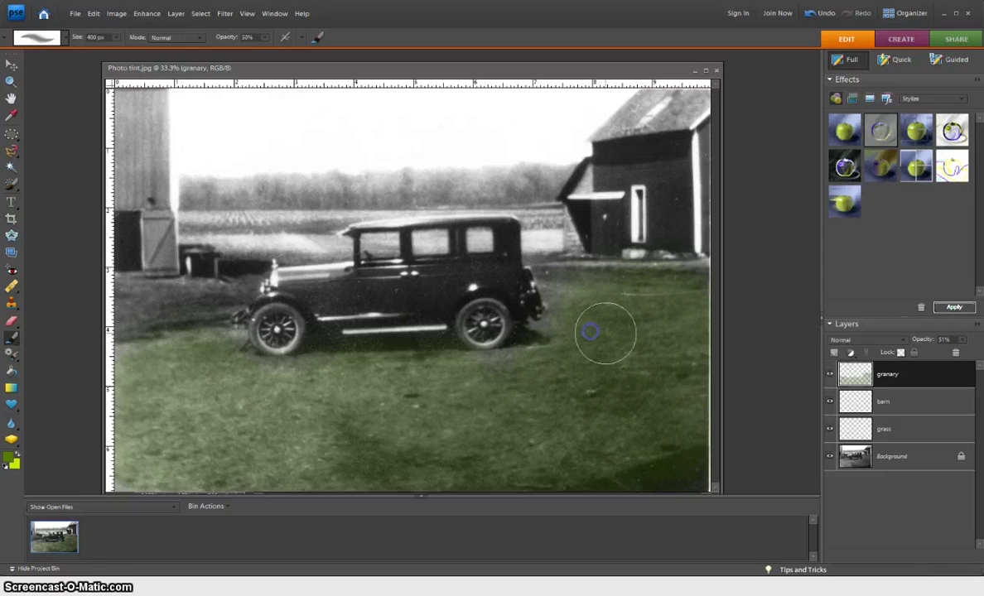
pyautogui.press('[')
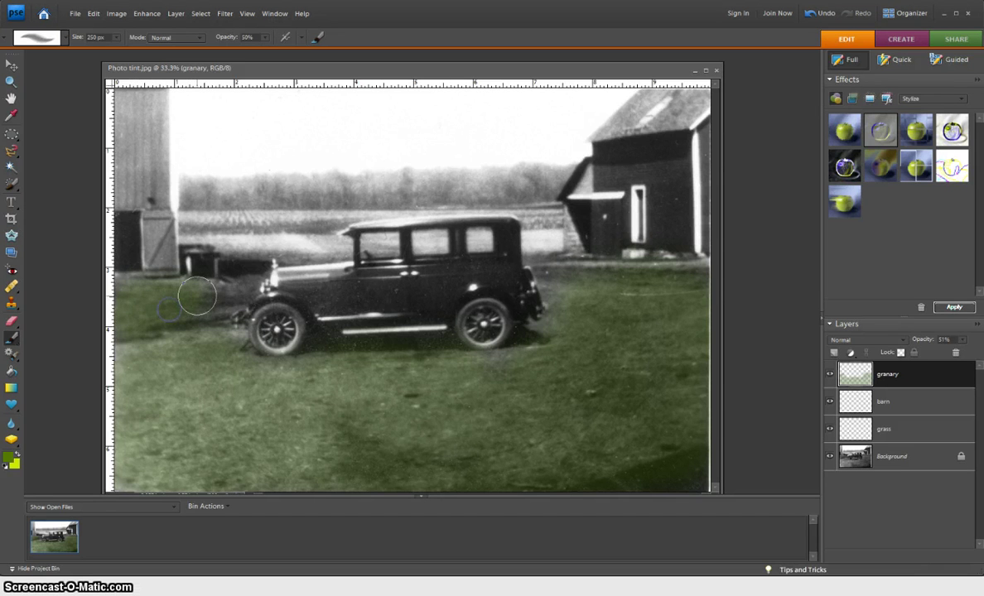
pyautogui.press('[')
pyautogui.moveTo(197, 296)
pyautogui.mouseDown()
pyautogui.moveTo(242, 285)
pyautogui.moveTo(236, 260)
pyautogui.moveTo(224, 298)
pyautogui.moveTo(263, 369)
pyautogui.moveTo(276, 368)
pyautogui.mouseUp()
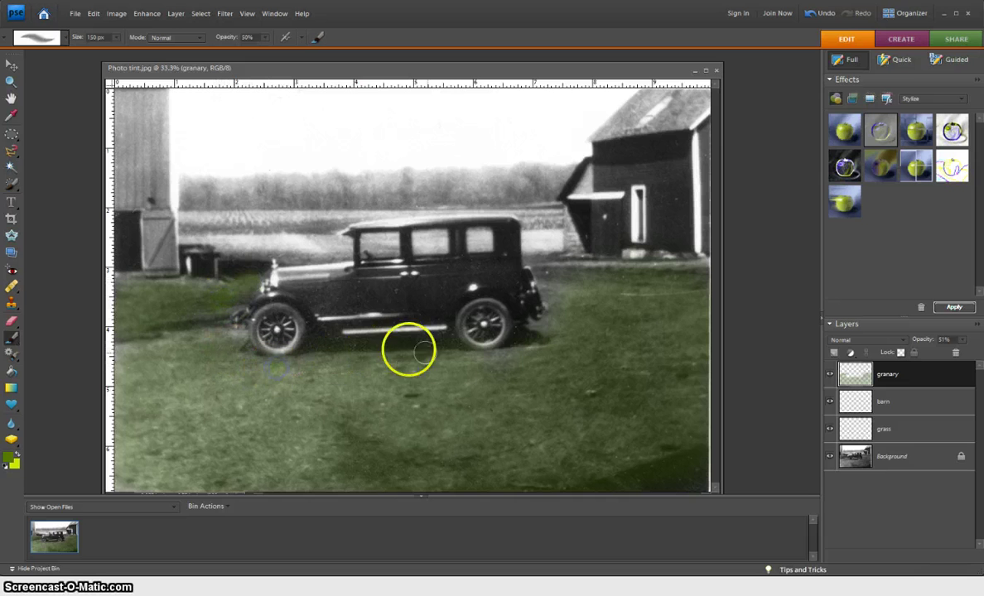
pyautogui.moveTo(420, 352); pyautogui.dragTo(485, 363)
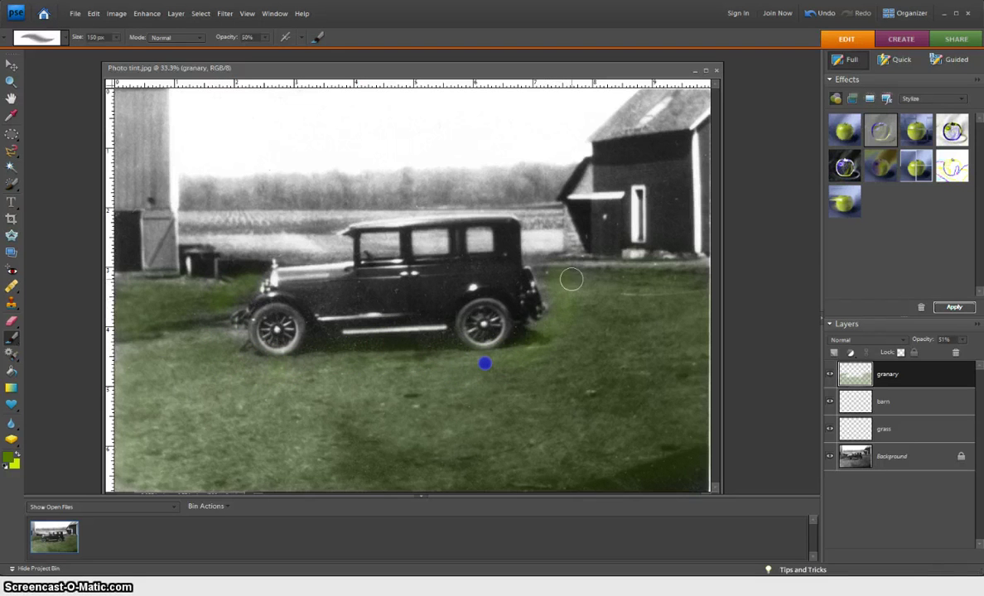
pyautogui.moveTo(571, 279)
pyautogui.mouseDown()
pyautogui.moveTo(556, 266)
pyautogui.moveTo(527, 341)
pyautogui.moveTo(371, 410)
pyautogui.moveTo(313, 414)
pyautogui.moveTo(353, 419)
pyautogui.moveTo(331, 423)
pyautogui.mouseUp()
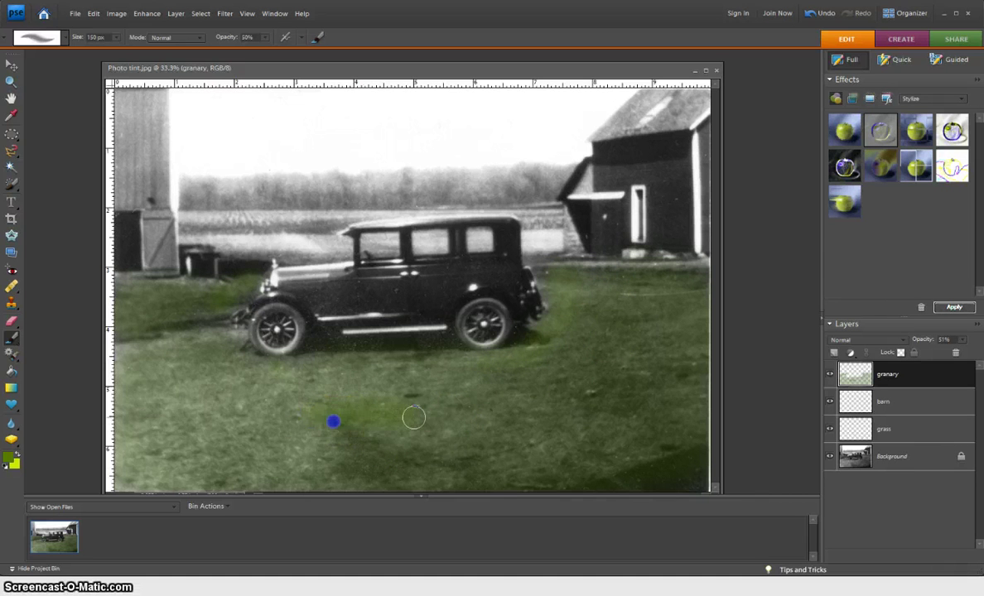
pyautogui.moveTo(406, 412); pyautogui.dragTo(481, 402)
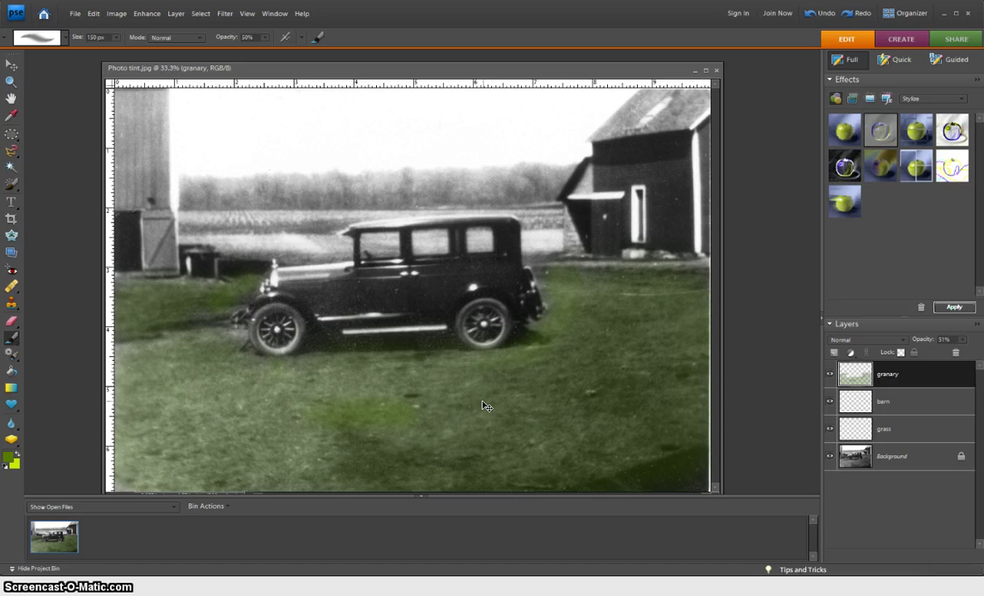
pyautogui.moveTo(480, 408)
pyautogui.mouseDown()
pyautogui.moveTo(462, 411)
pyautogui.moveTo(553, 324)
pyautogui.moveTo(571, 284)
pyautogui.moveTo(536, 259)
pyautogui.moveTo(538, 268)
pyautogui.mouseUp()
pyautogui.press('[')
pyautogui.press('[')
pyautogui.press('[')
pyautogui.moveTo(488, 425)
pyautogui.mouseDown()
pyautogui.moveTo(491, 417)
pyautogui.moveTo(488, 431)
pyautogui.moveTo(520, 427)
pyautogui.mouseUp()
# - Select the barn layer and set the foreground colour to red #e40909
pyautogui.click(894, 402)
pyautogui.moveTo(214, 242); pyautogui.dragTo(214, 241)
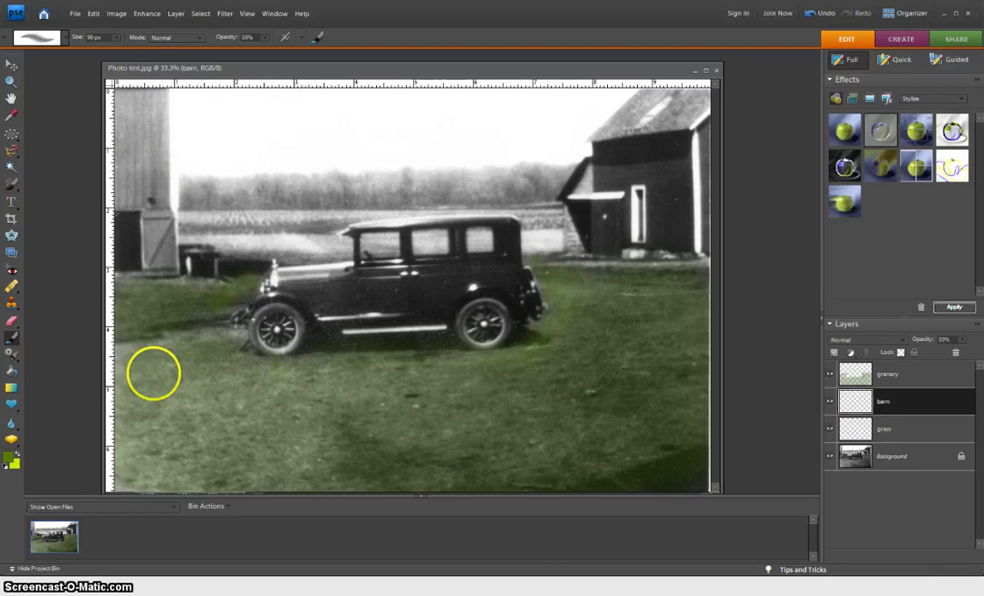
pyautogui.click(13, 458)
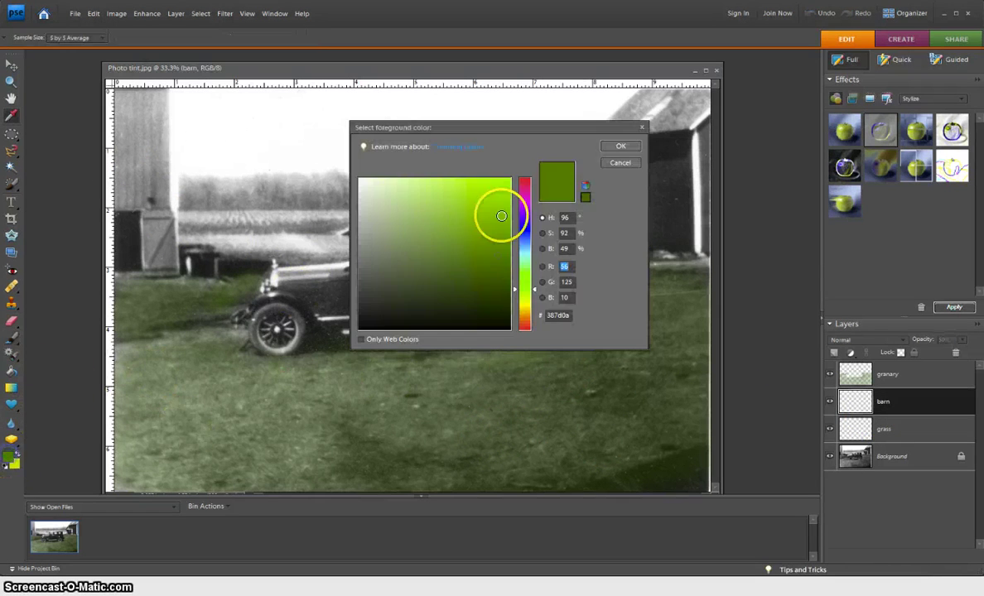
pyautogui.click(524, 189)
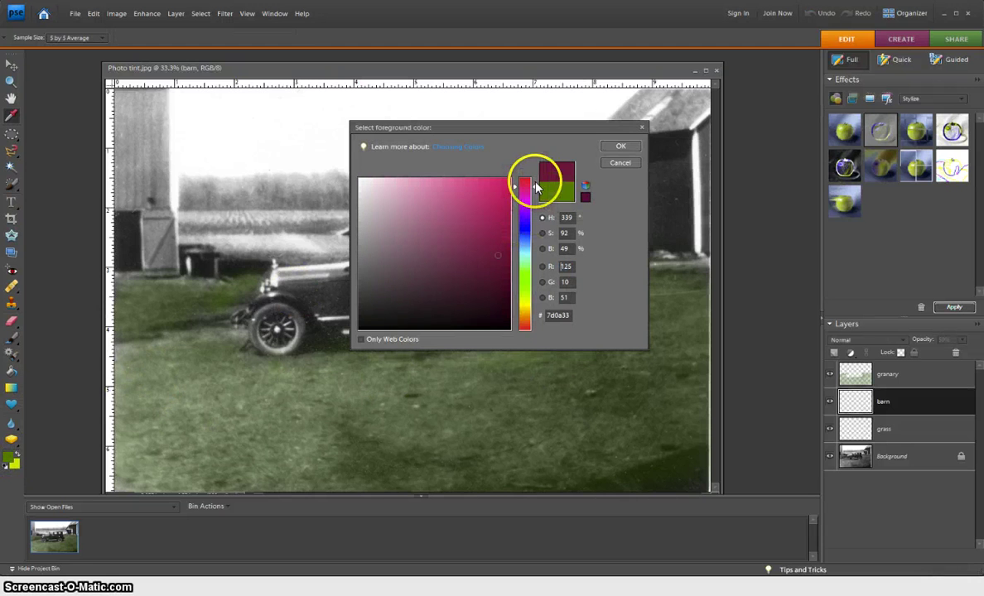
pyautogui.click(530, 189)
pyautogui.click(497, 180)
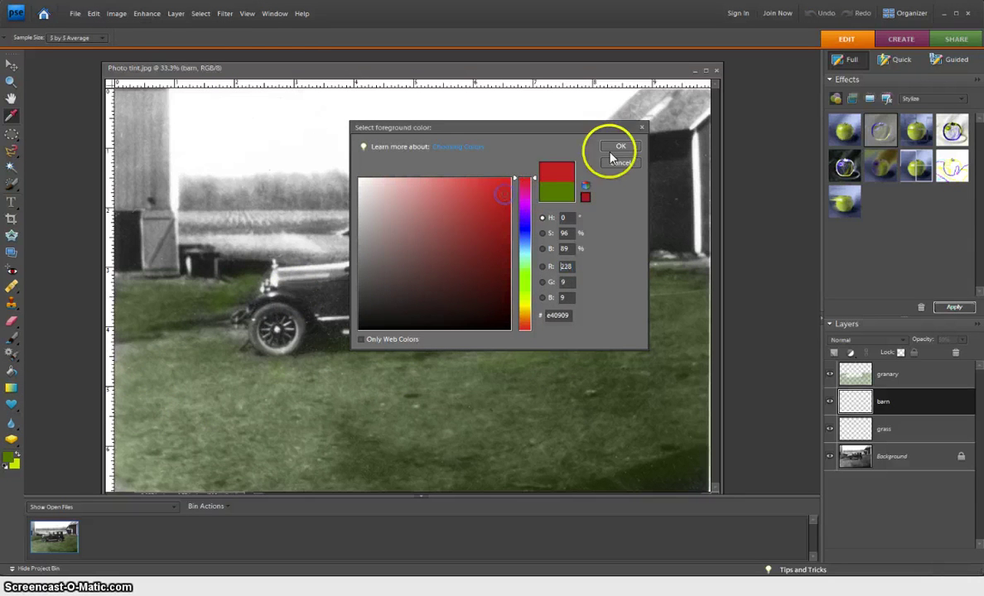
pyautogui.click(620, 146)
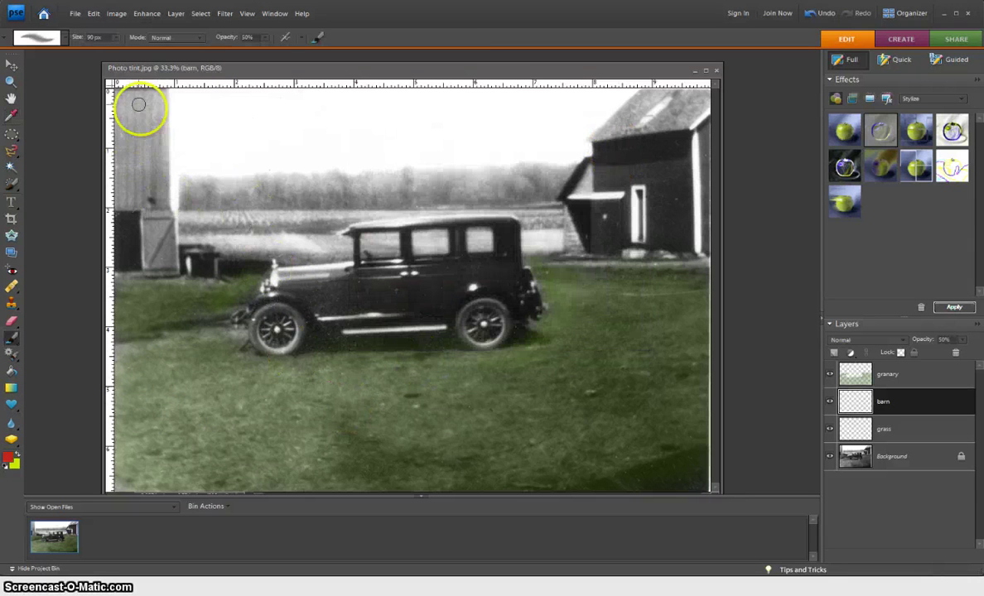
# - Brush red over the silo at the left edge, including its door
pyautogui.moveTo(125, 106)
pyautogui.mouseDown()
pyautogui.moveTo(126, 134)
pyautogui.moveTo(131, 108)
pyautogui.mouseUp()
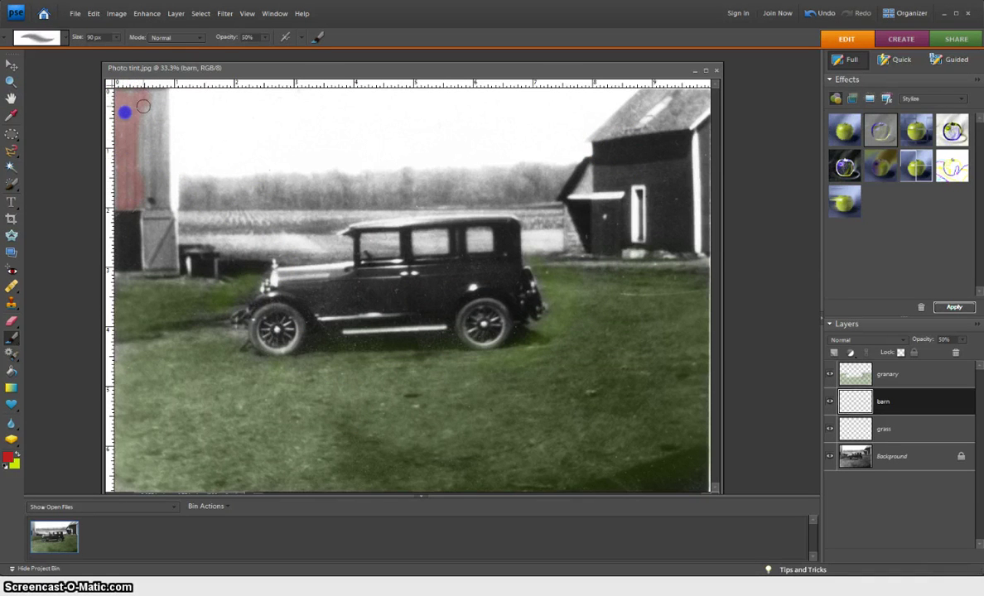
pyautogui.moveTo(149, 143); pyautogui.dragTo(147, 109)
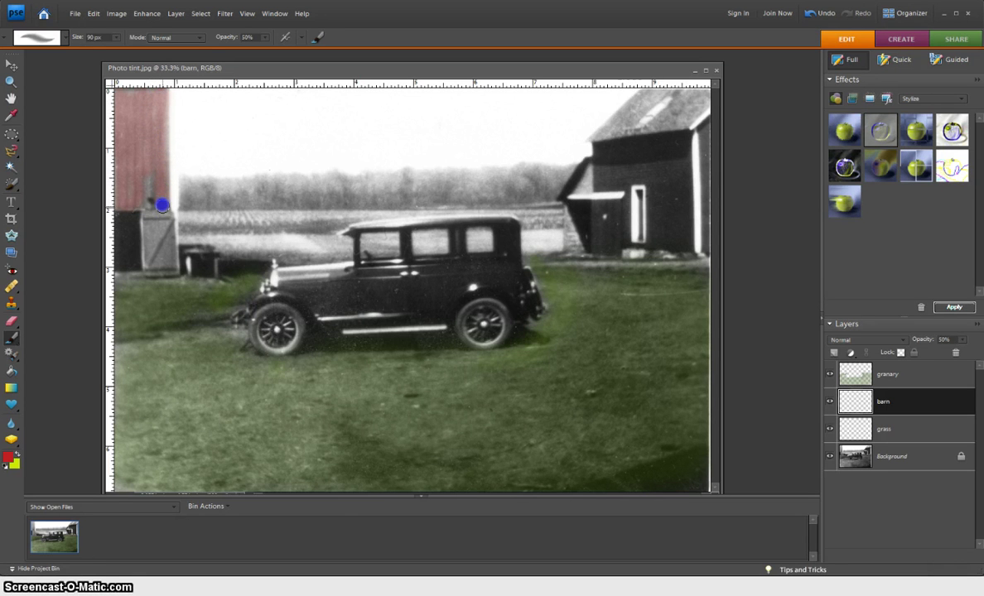
pyautogui.moveTo(162, 205); pyautogui.dragTo(167, 227)
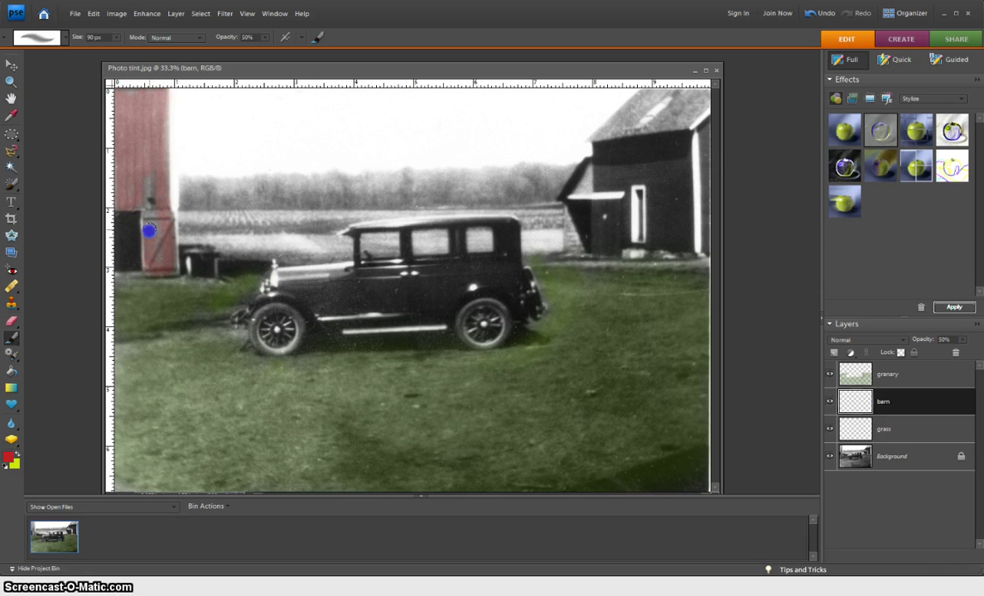
pyautogui.moveTo(150, 199)
pyautogui.mouseDown()
pyautogui.moveTo(159, 248)
pyautogui.moveTo(151, 247)
pyautogui.mouseUp()
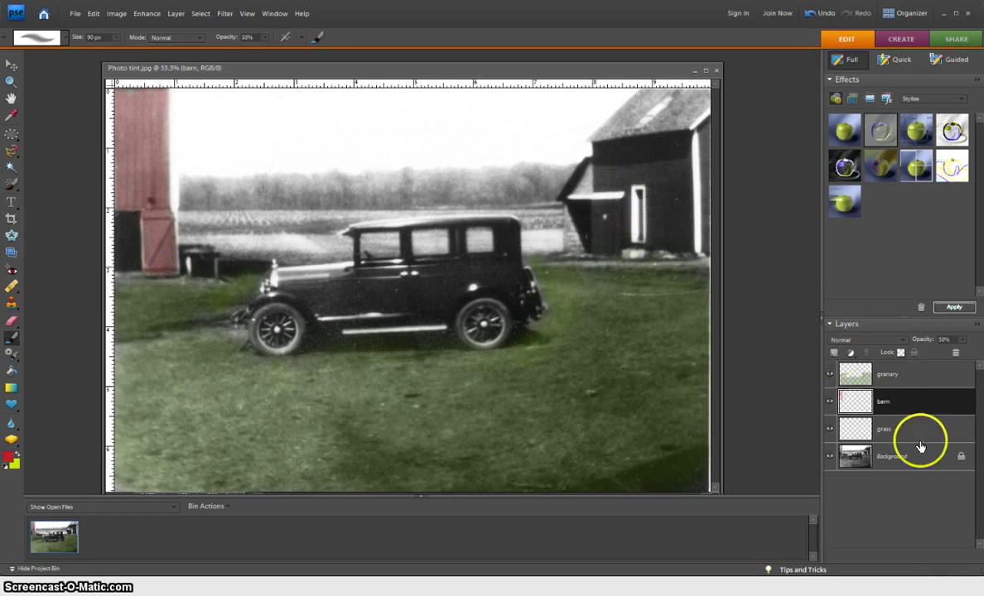
# - Rename the lawn-wash layer grass and the empty lower layer granary
pyautogui.doubleClick(890, 375)
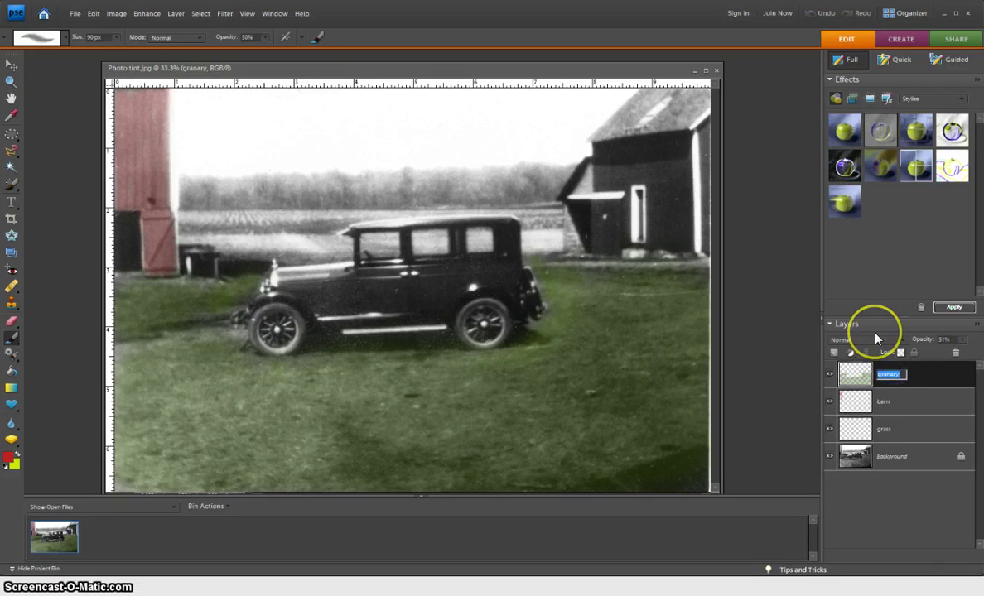
pyautogui.write('grass')
pyautogui.press('Return')
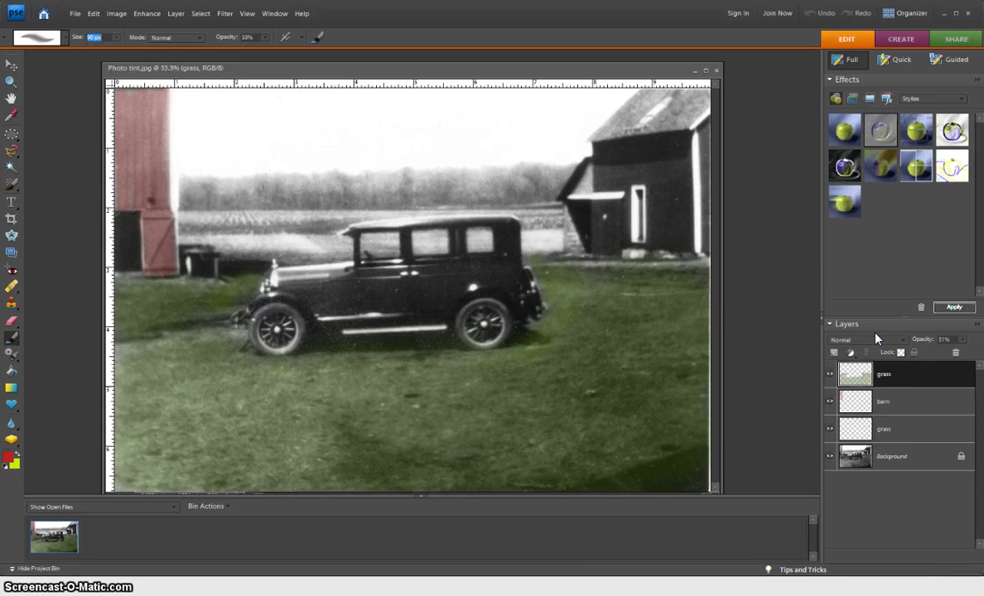
pyautogui.click(885, 432)
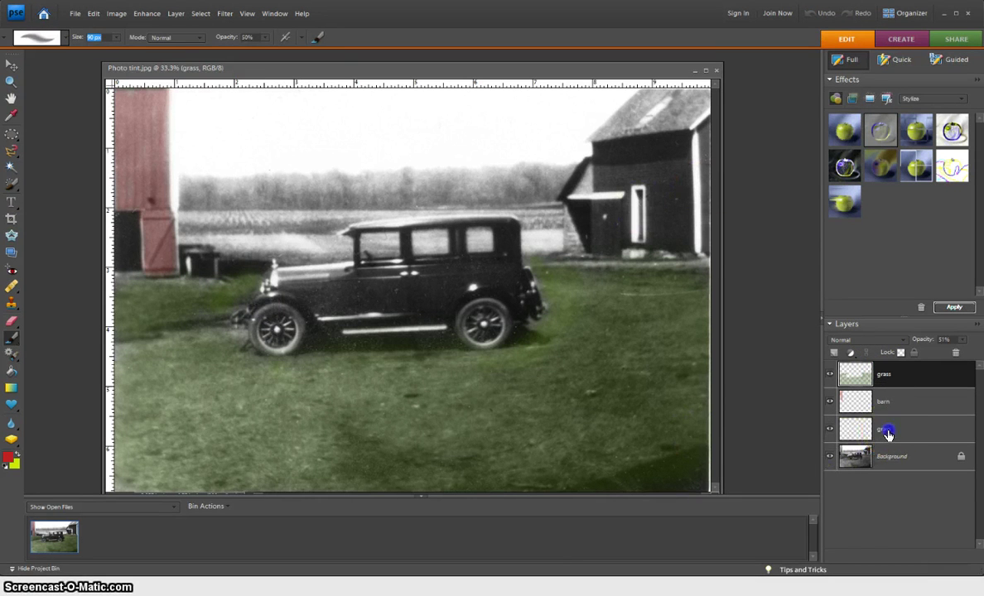
pyautogui.doubleClick(887, 431)
pyautogui.write('g')
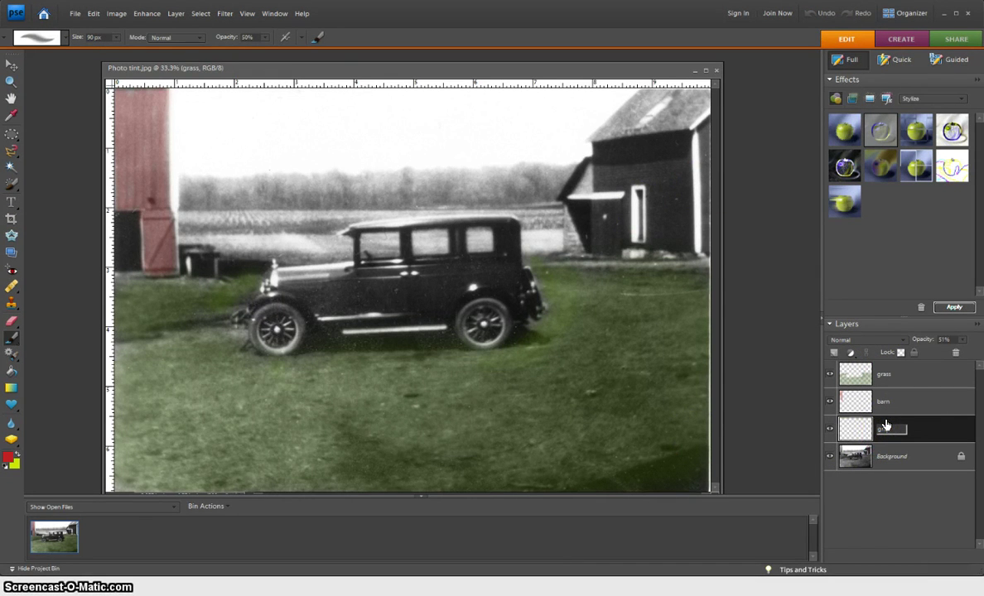
pyautogui.write('ranary')
pyautogui.click(914, 433)
# - Set the foreground colour to dark red #b90707
pyautogui.click(8, 460)
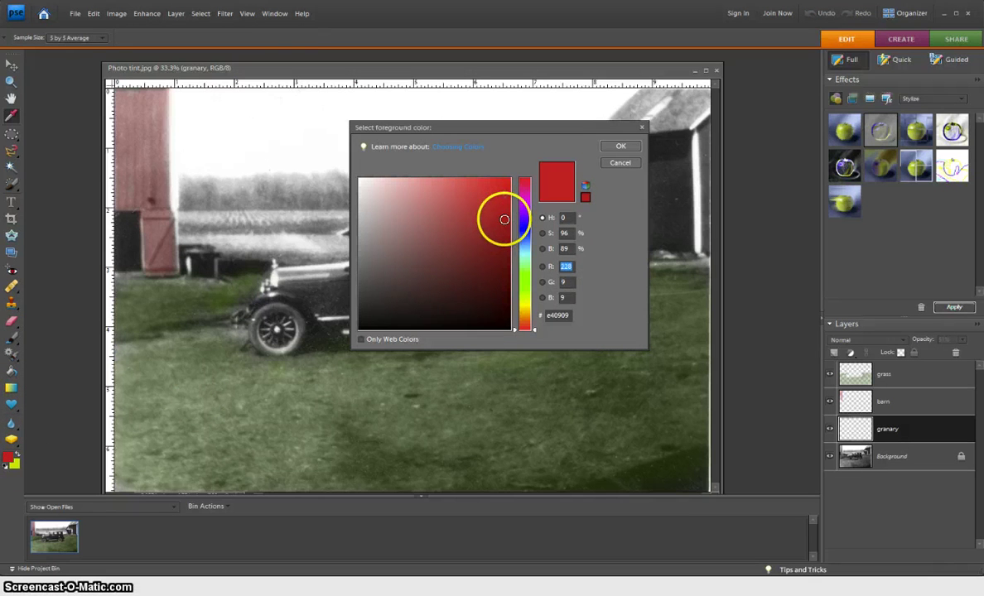
pyautogui.click(505, 220)
pyautogui.click(613, 147)
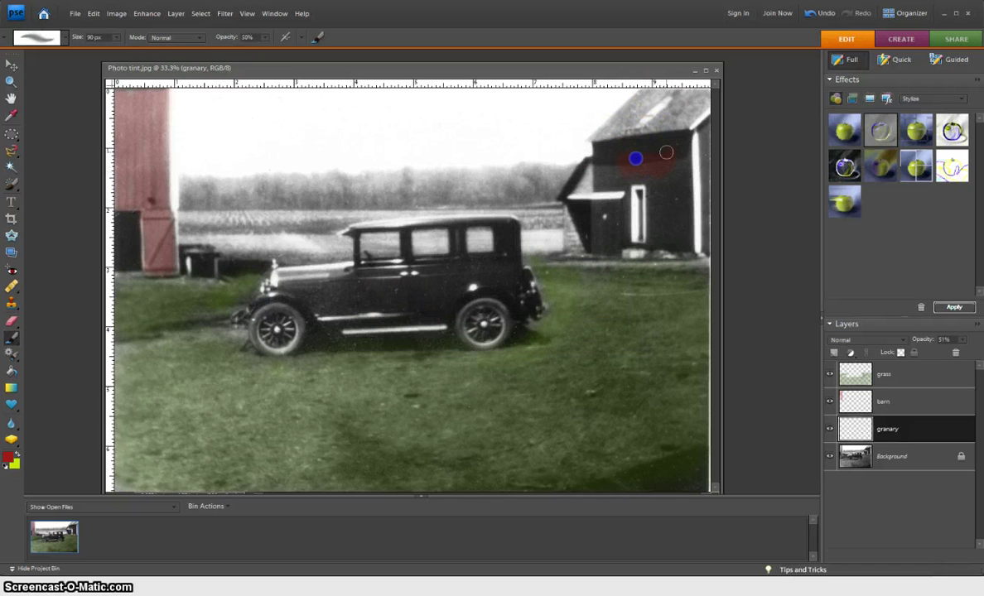
# - Paint red over the granary's walls beside the door and under the roof edge
pyautogui.moveTo(683, 146); pyautogui.dragTo(684, 180)
pyautogui.moveTo(654, 180); pyautogui.dragTo(659, 238)
pyautogui.moveTo(624, 179)
pyautogui.mouseDown()
pyautogui.moveTo(637, 173)
pyautogui.moveTo(611, 169)
pyautogui.moveTo(606, 217)
pyautogui.moveTo(597, 202)
pyautogui.moveTo(612, 248)
pyautogui.mouseUp()
pyautogui.moveTo(616, 246); pyautogui.dragTo(673, 241)
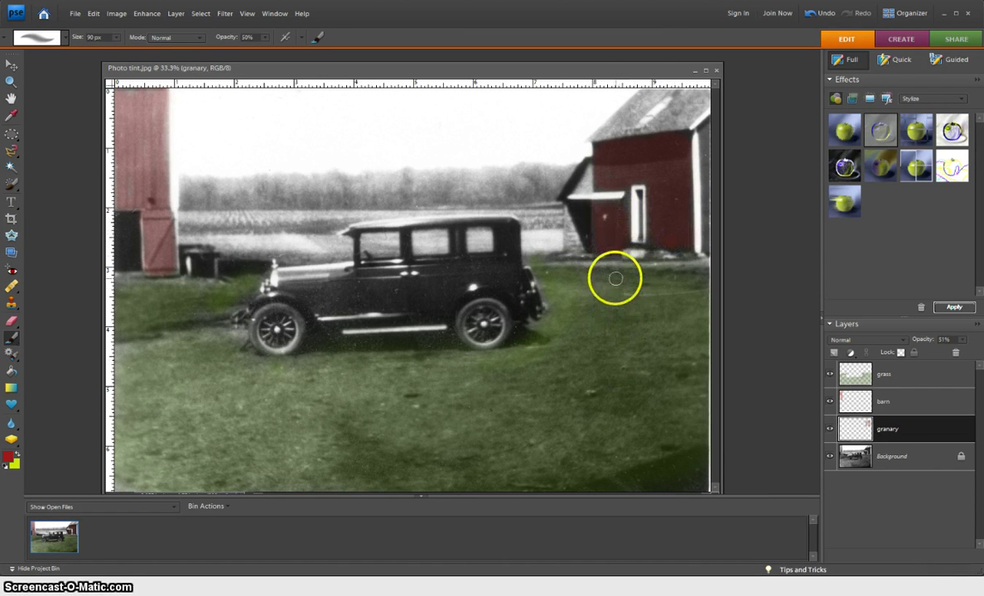
# - With a 30 px brush, fill red around the granary's window trim and below the gable
pyautogui.scroll(2, 615, 273)
pyautogui.scroll(2, 614, 274)
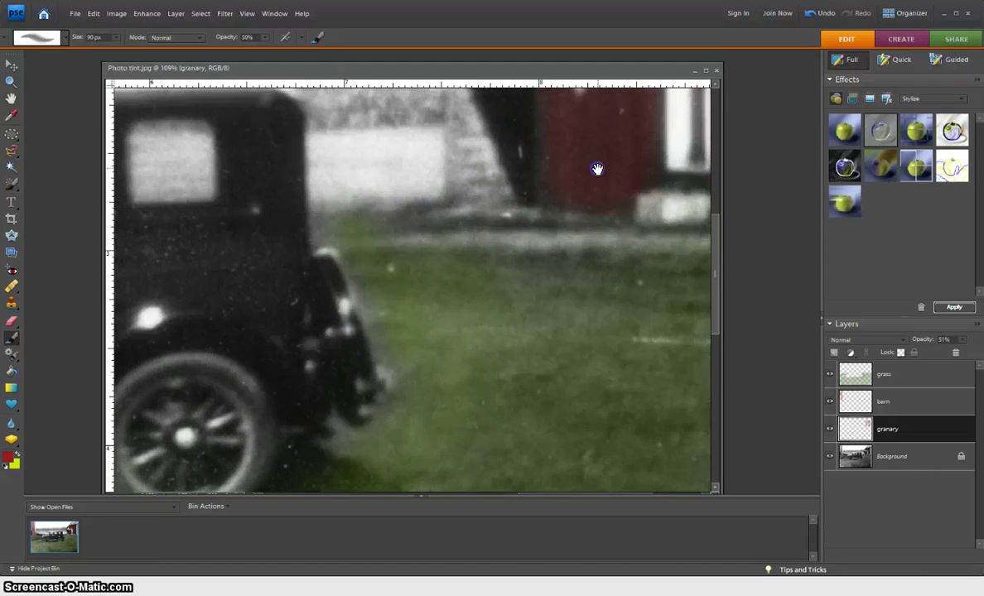
pyautogui.scroll(2, 524, 461)
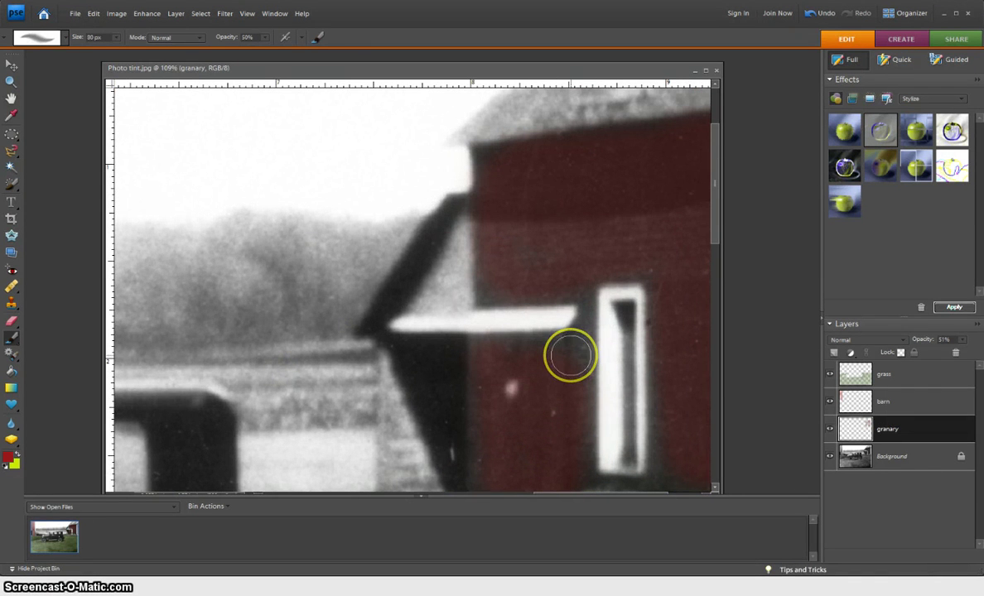
pyautogui.press('[')
pyautogui.press('[')
pyautogui.press('[')
pyautogui.press('[')
pyautogui.press('[')
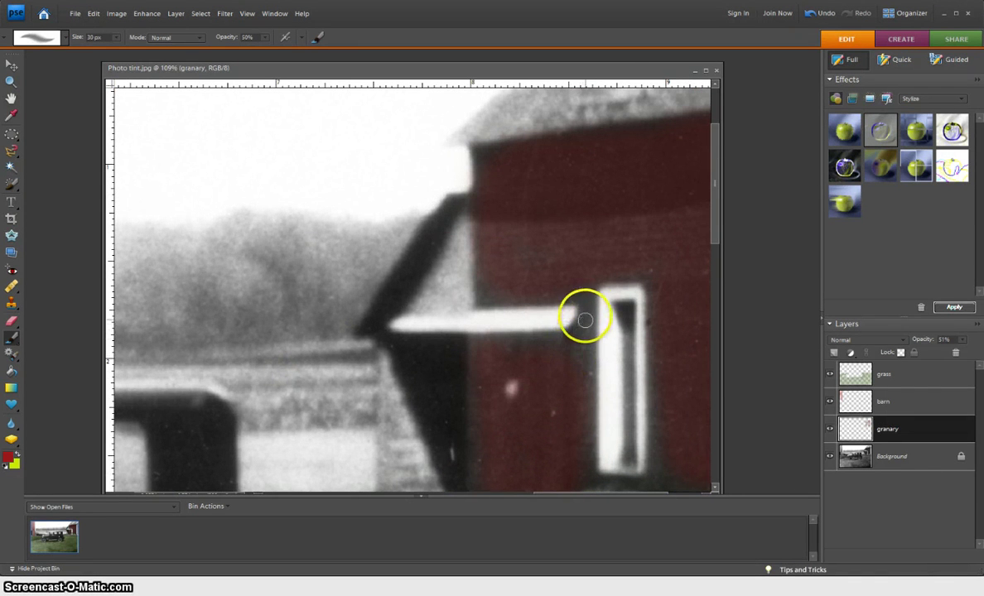
pyautogui.moveTo(584, 319)
pyautogui.mouseDown()
pyautogui.moveTo(586, 303)
pyautogui.moveTo(562, 340)
pyautogui.moveTo(528, 341)
pyautogui.mouseUp()
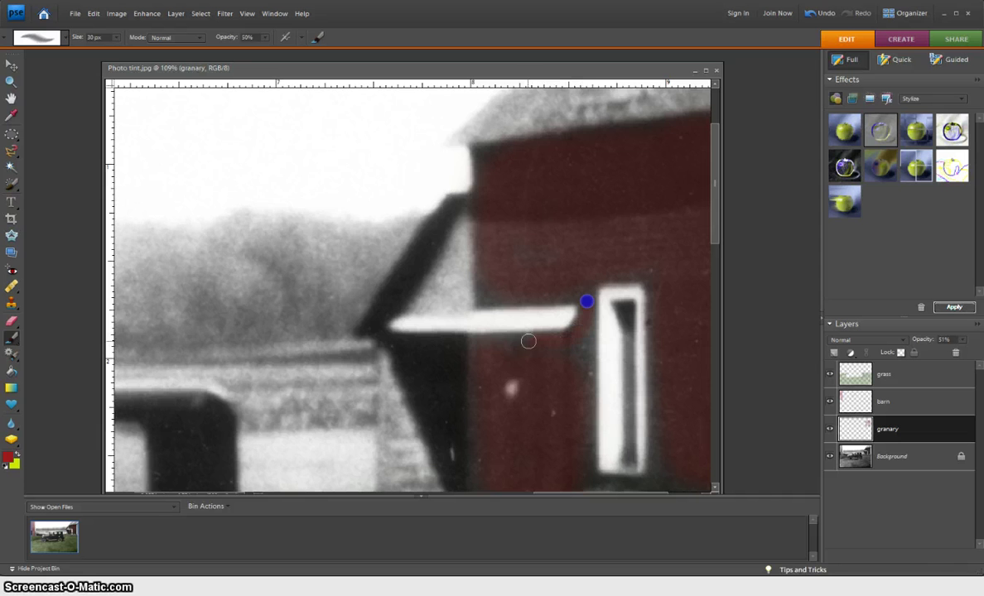
pyautogui.moveTo(600, 322); pyautogui.dragTo(588, 324)
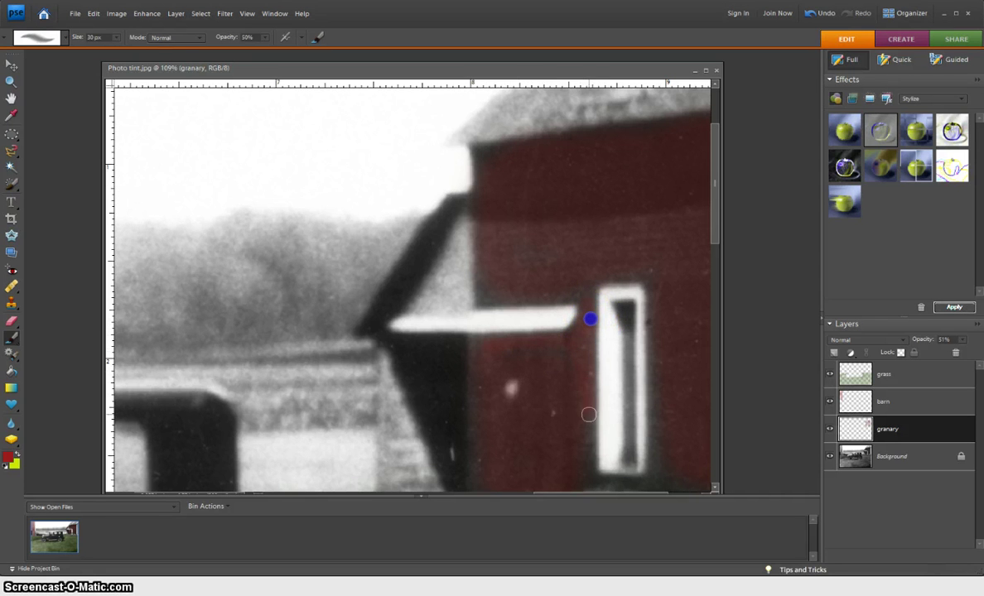
pyautogui.moveTo(588, 414)
pyautogui.mouseDown()
pyautogui.moveTo(586, 458)
pyautogui.moveTo(582, 390)
pyautogui.mouseUp()
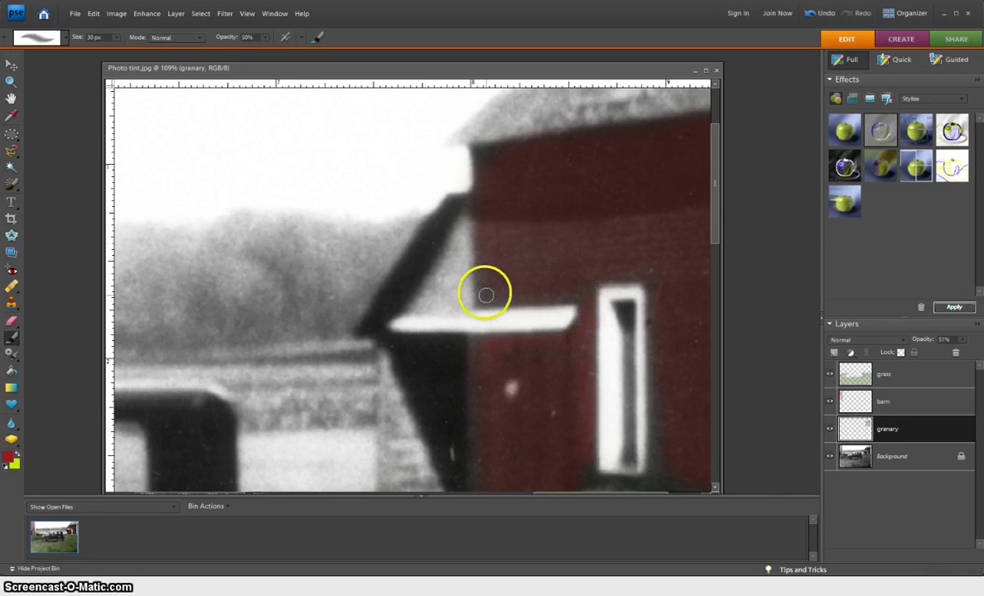
pyautogui.moveTo(486, 295); pyautogui.dragTo(487, 295)
pyautogui.moveTo(569, 295); pyautogui.dragTo(580, 286)
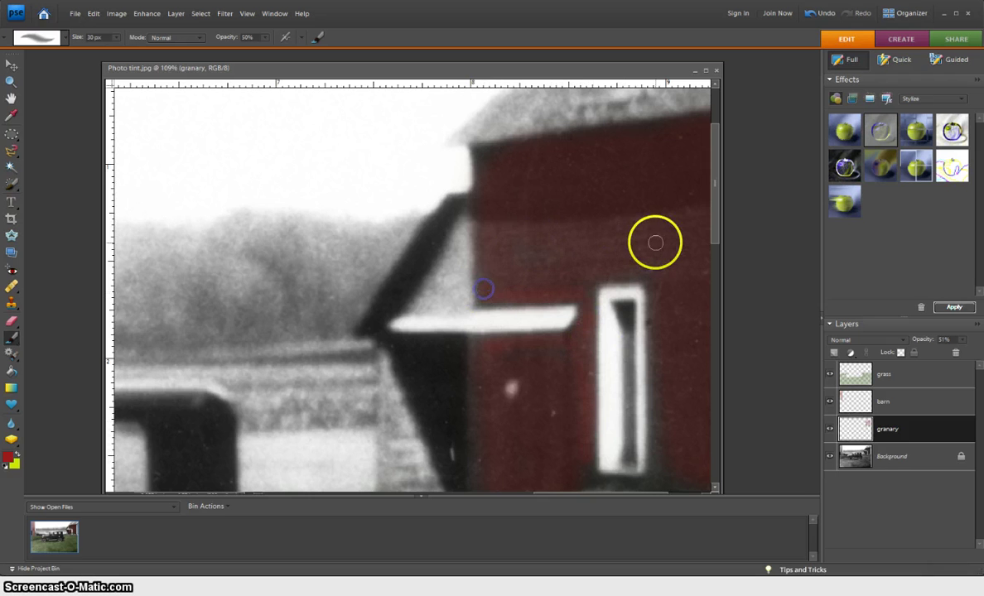
pyautogui.scroll(-5, 652, 244)
pyautogui.scroll(-3, 628, 312)
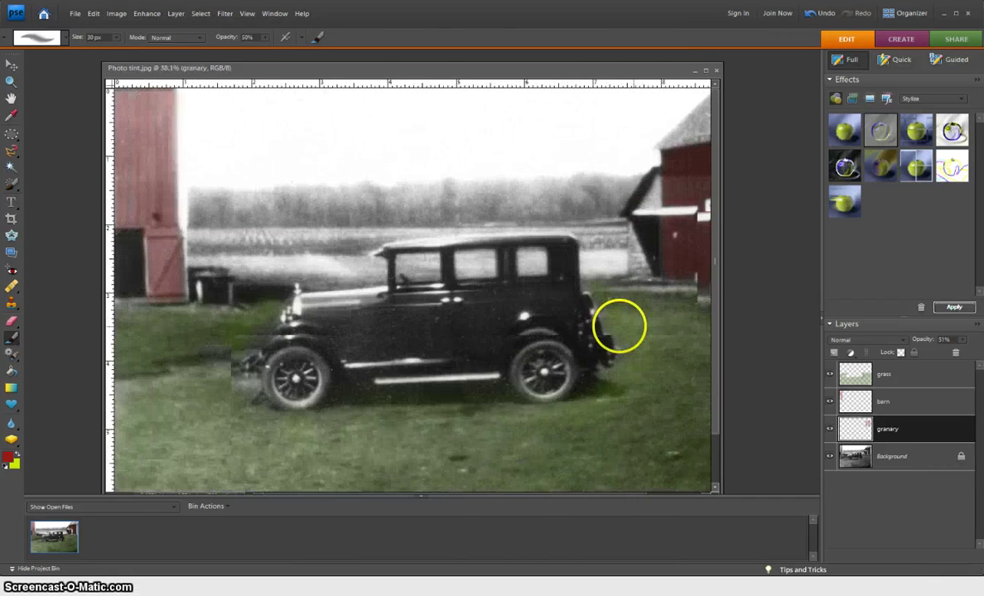
# - Dab red at the granary's base, then lower the grass layer's opacity to 36%
pyautogui.scroll(-1, 579, 306)
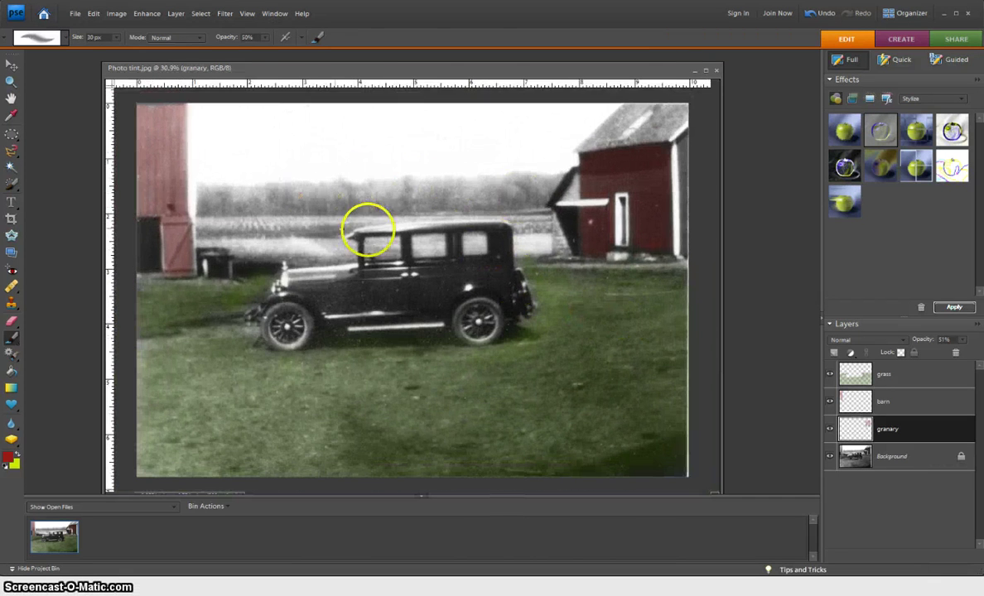
pyautogui.moveTo(621, 277)
pyautogui.mouseDown()
pyautogui.moveTo(621, 270)
pyautogui.moveTo(617, 288)
pyautogui.mouseUp()
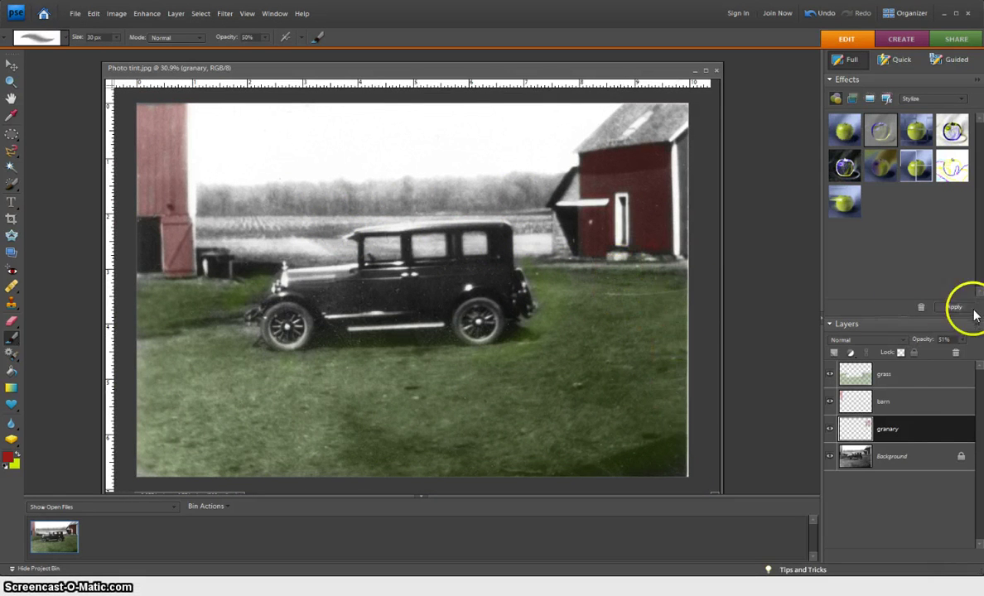
pyautogui.click(917, 377)
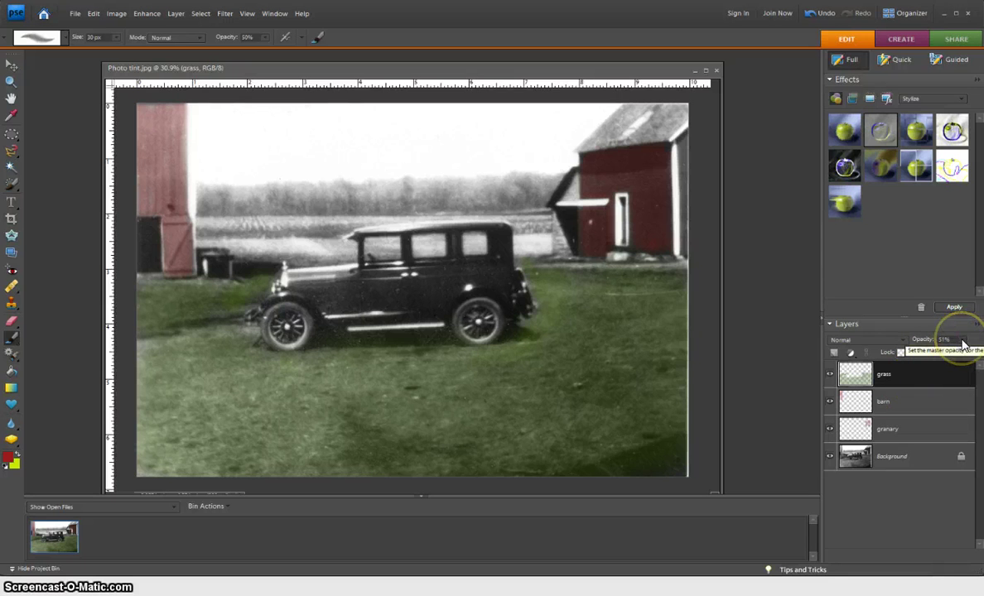
pyautogui.click(962, 341)
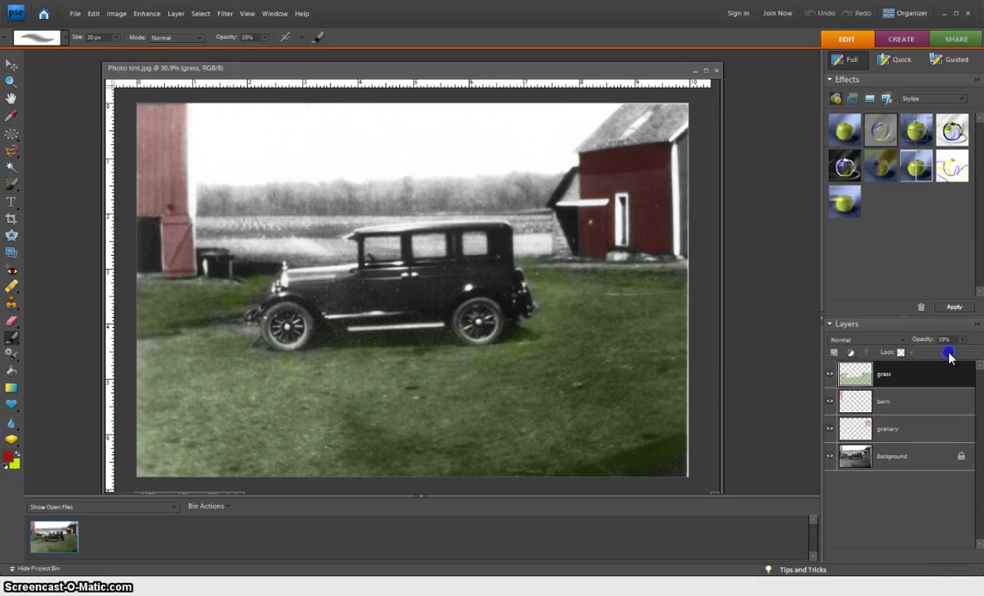
pyautogui.moveTo(949, 354); pyautogui.dragTo(950, 355)
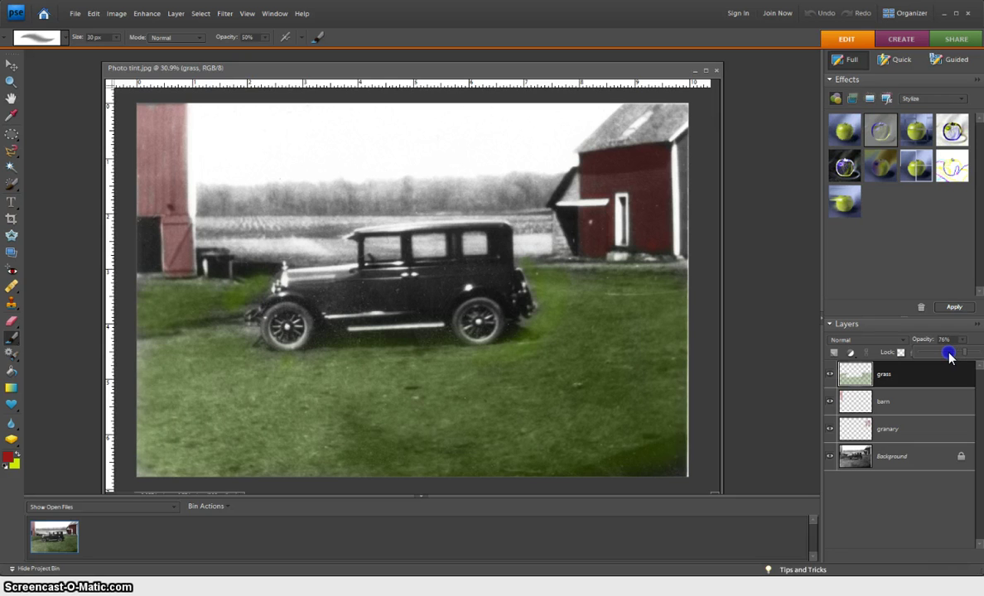
pyautogui.moveTo(949, 355); pyautogui.dragTo(948, 355)
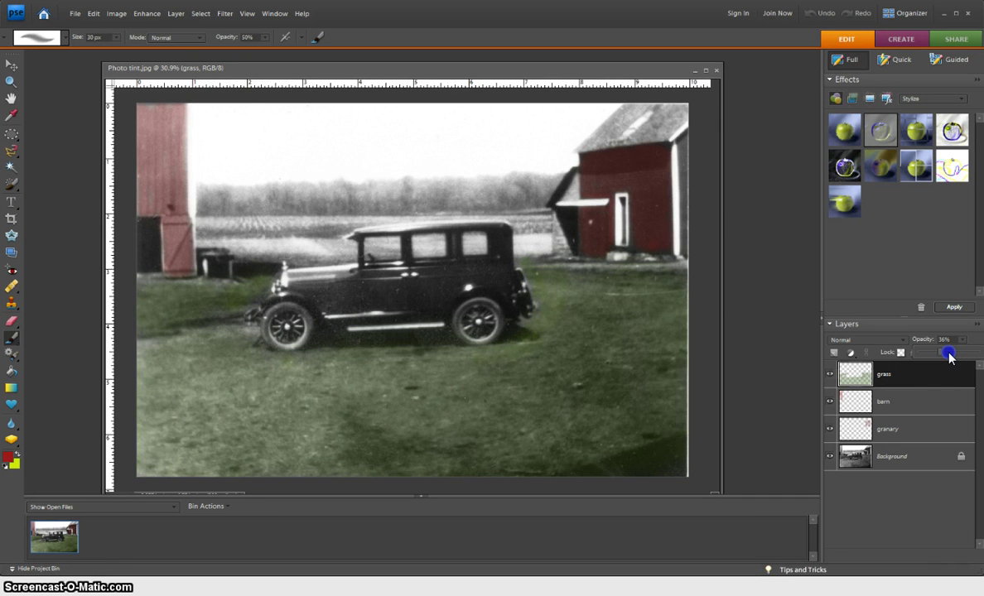
# - Lower the barn layer's opacity to 35% to soften its red wash
pyautogui.click(929, 401)
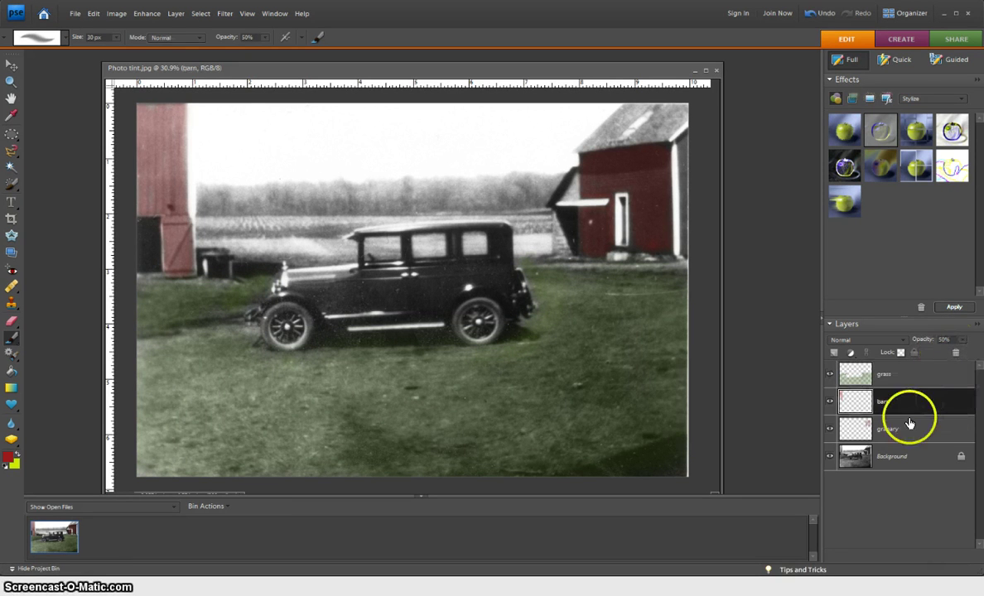
pyautogui.click(961, 340)
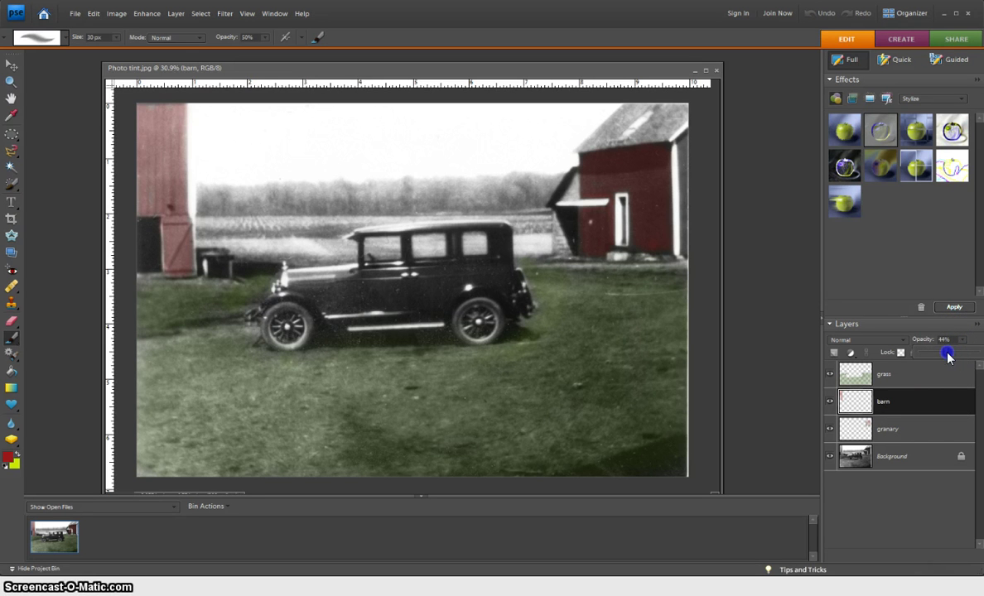
pyautogui.moveTo(948, 356); pyautogui.dragTo(946, 356)
pyautogui.click(914, 397)
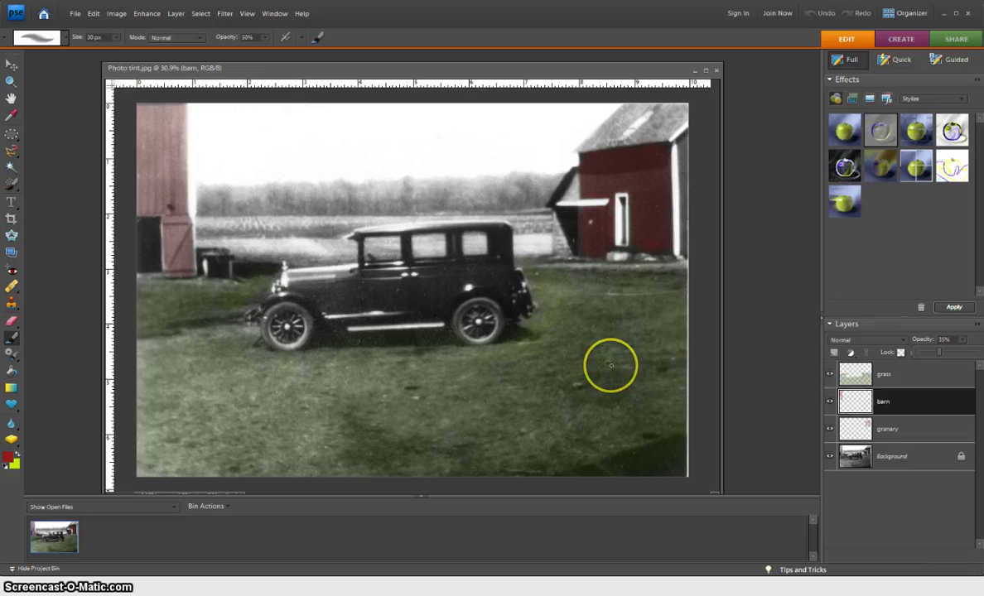
pyautogui.scroll(-2, 611, 365)
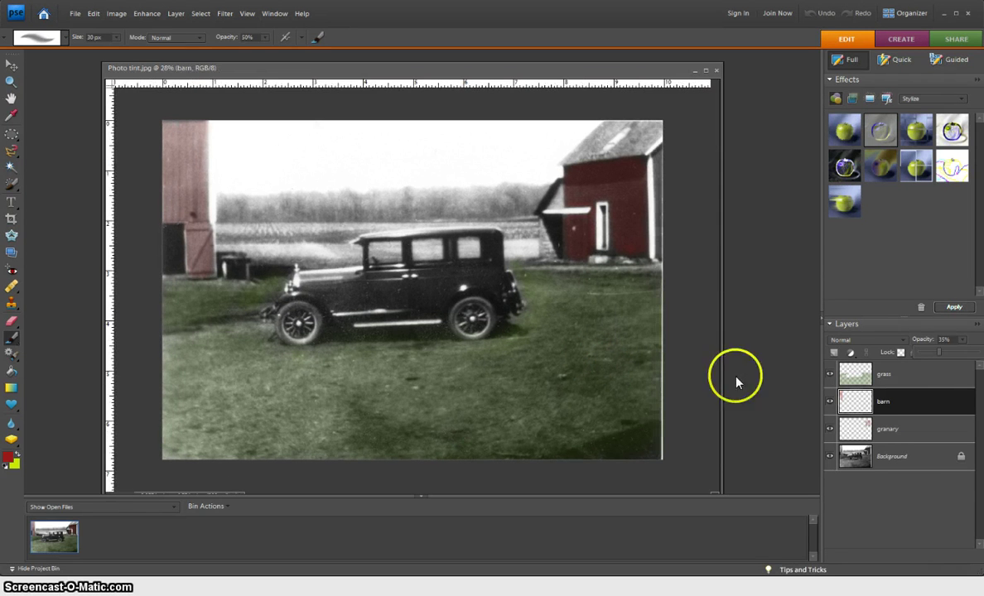